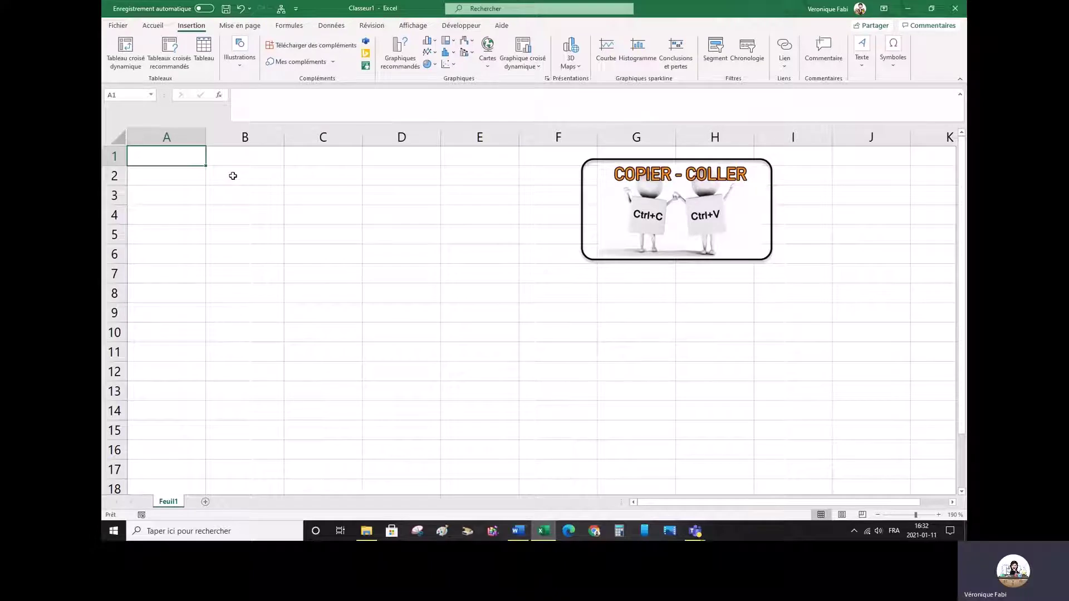
pyautogui.click(233, 174)
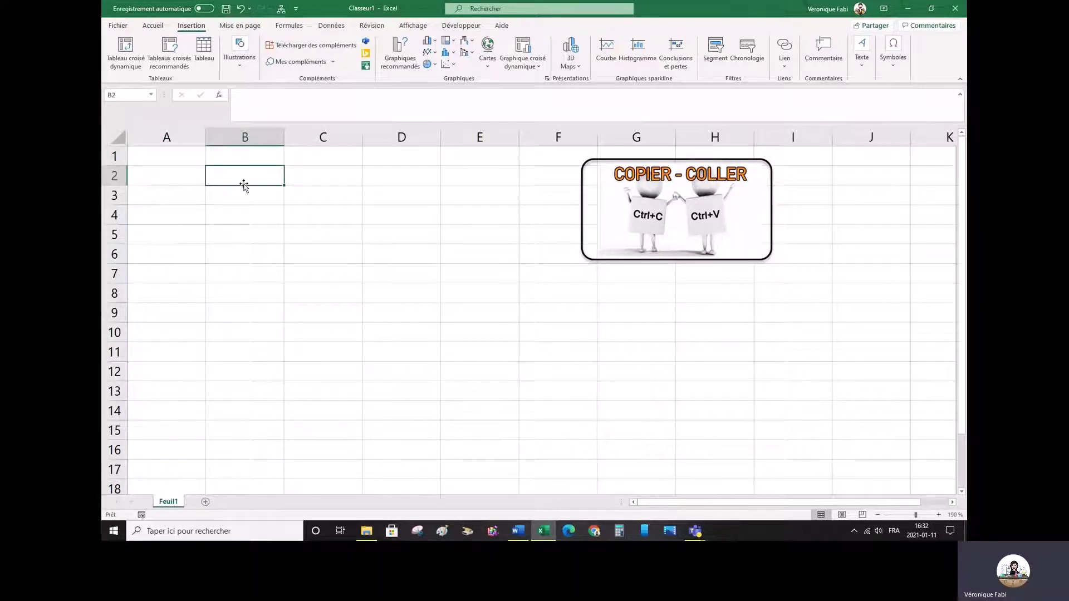
pyautogui.click(113, 161)
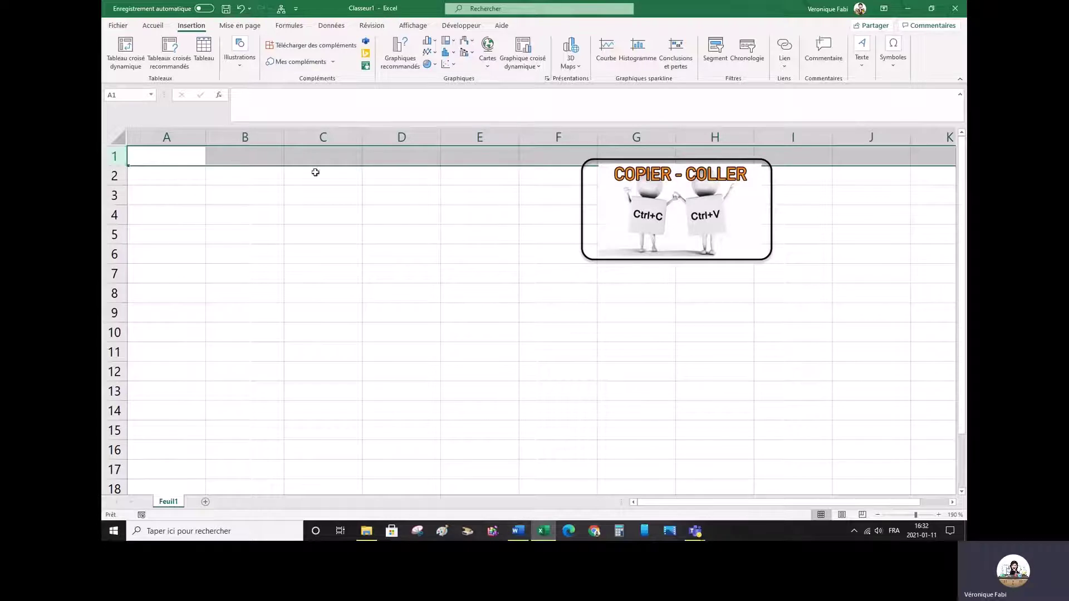
pyautogui.click(168, 134)
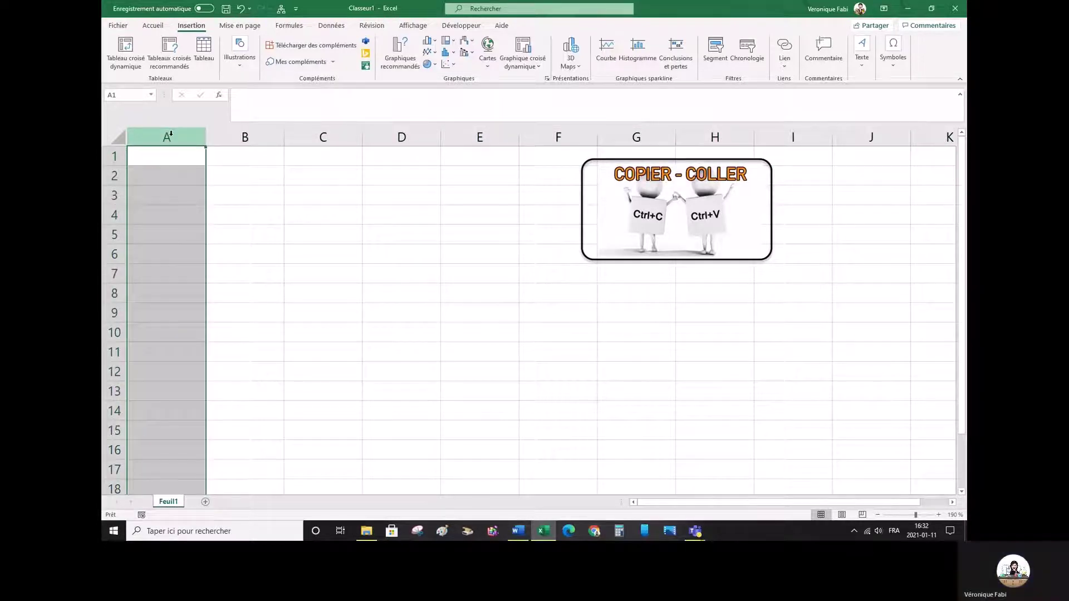
pyautogui.click(222, 180)
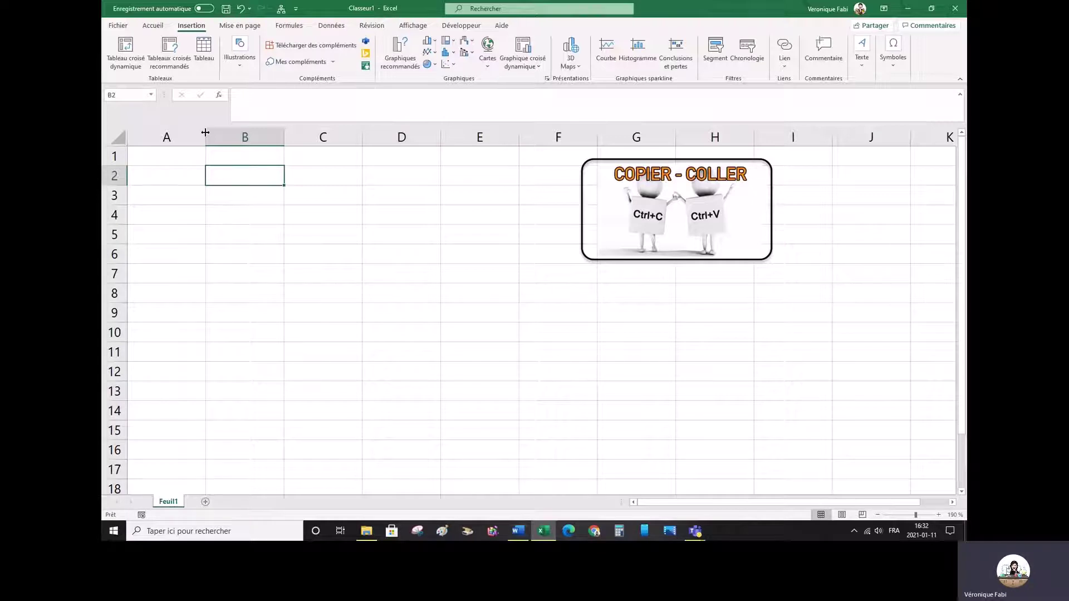
# - Narrow column A and widen it back, and slightly adjust a row height near the sheet's upper edge
pyautogui.moveTo(205, 134)
pyautogui.mouseDown()
pyautogui.moveTo(167, 134)
pyautogui.moveTo(186, 135)
pyautogui.mouseUp()
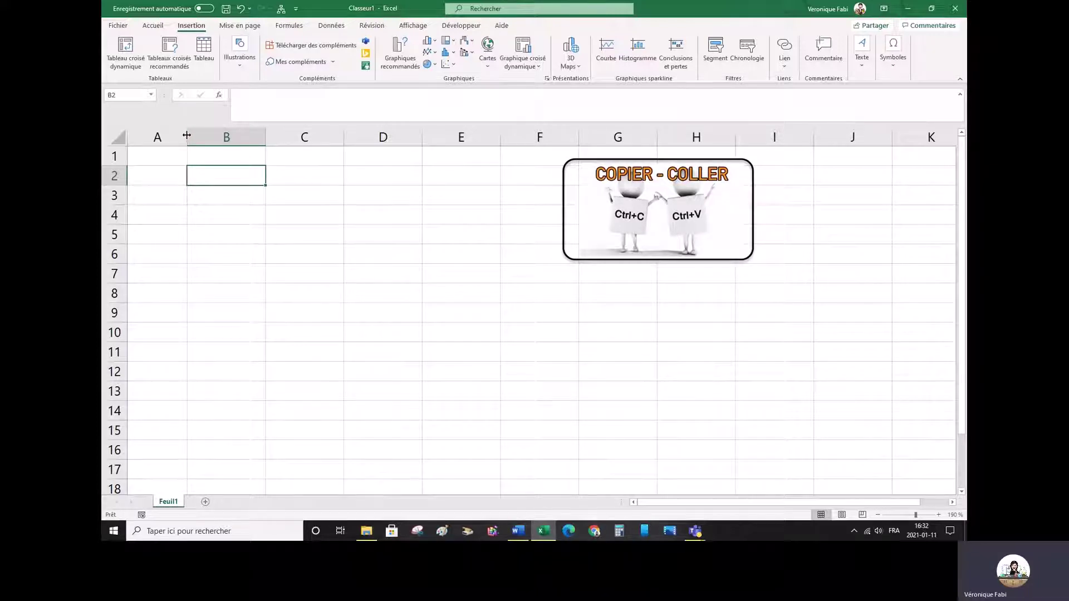
pyautogui.moveTo(185, 136)
pyautogui.mouseDown()
pyautogui.moveTo(171, 136)
pyautogui.moveTo(205, 135)
pyautogui.mouseUp()
pyautogui.moveTo(116, 186); pyautogui.dragTo(116, 184)
pyautogui.click(306, 252)
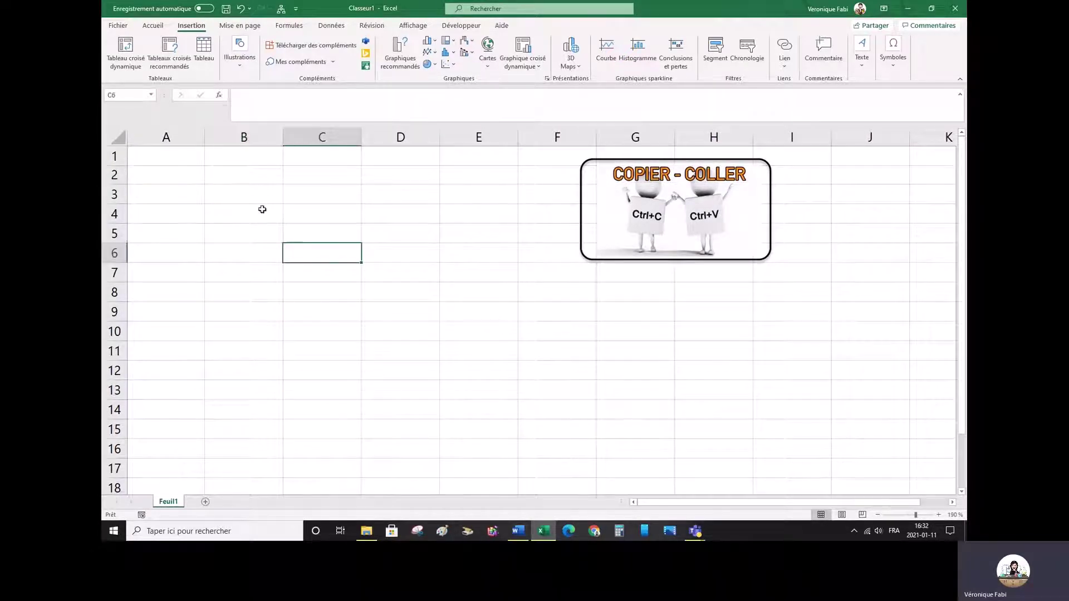
# - Enter the heading U in cell B2 and its unit V in cell B3
pyautogui.click(231, 175)
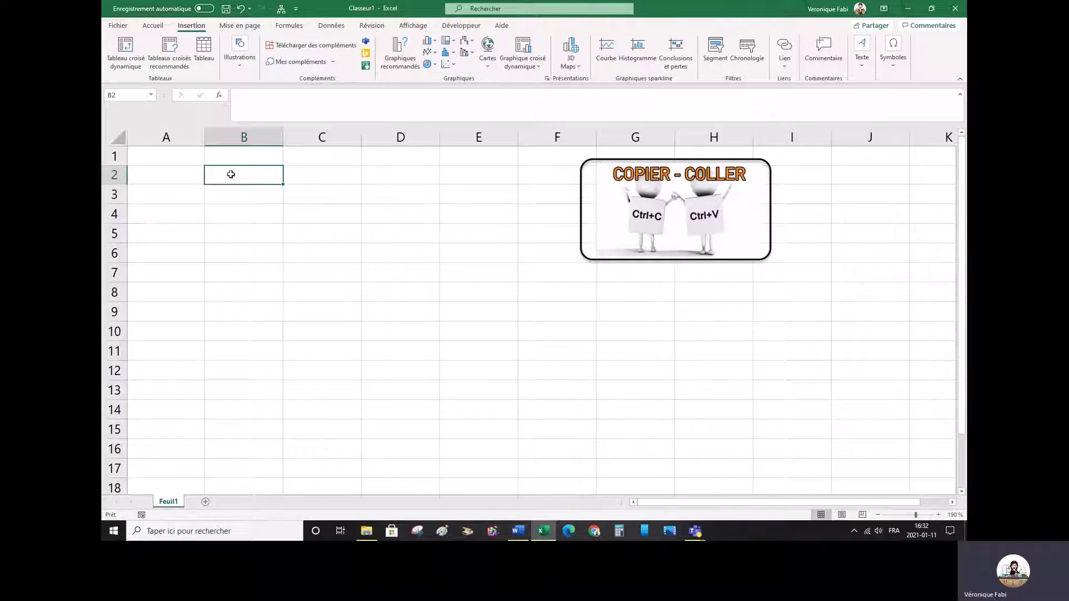
pyautogui.write('U')
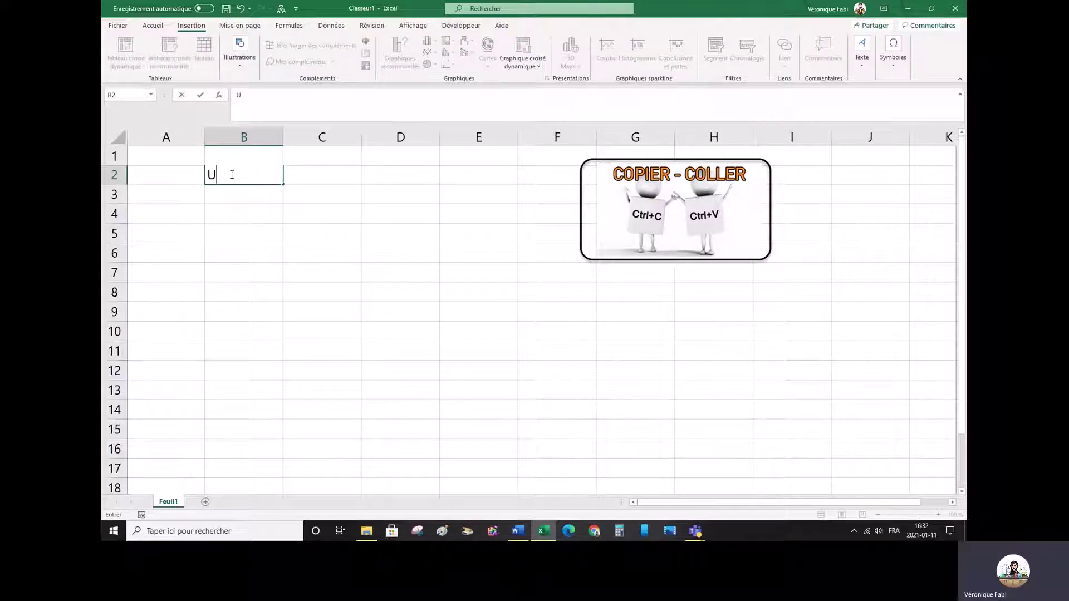
pyautogui.press('Return')
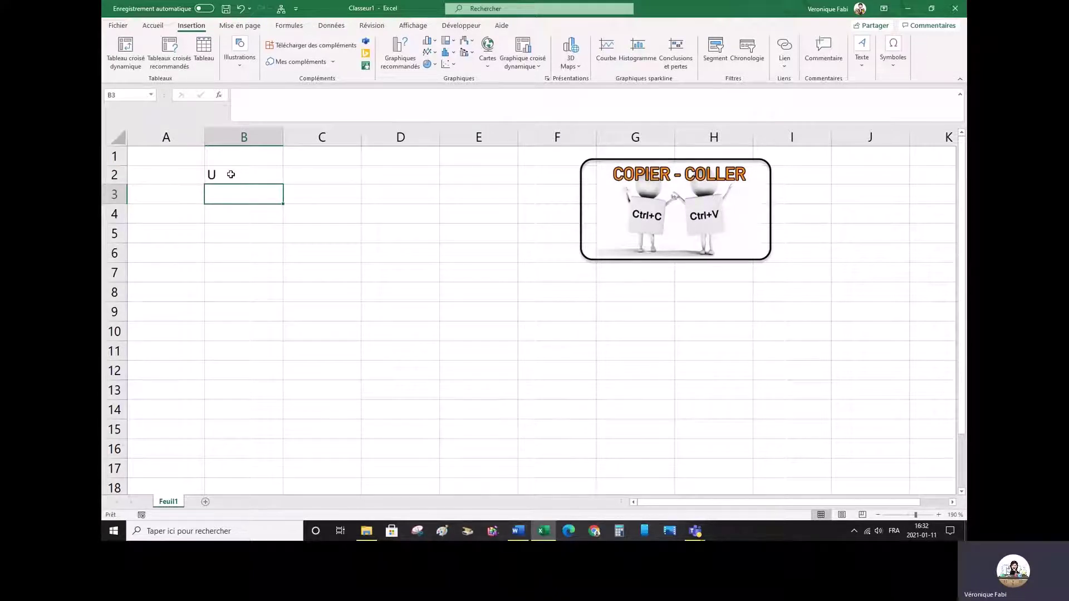
pyautogui.write('V')
pyautogui.press('Return')
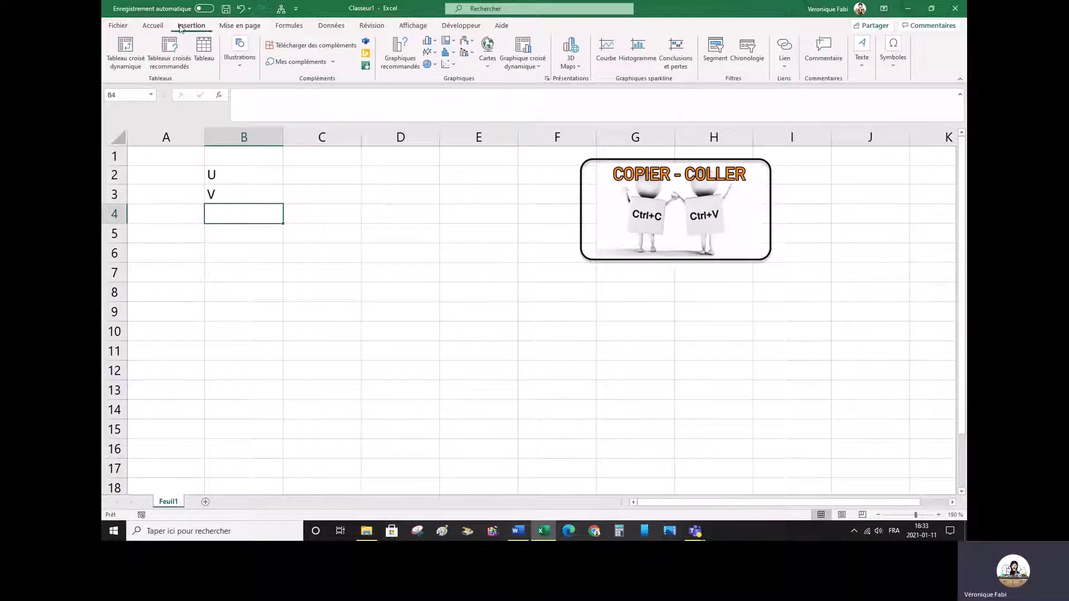
# - Insert the plus-minus symbol (±, character code 00B1) into cell B4
pyautogui.click(894, 63)
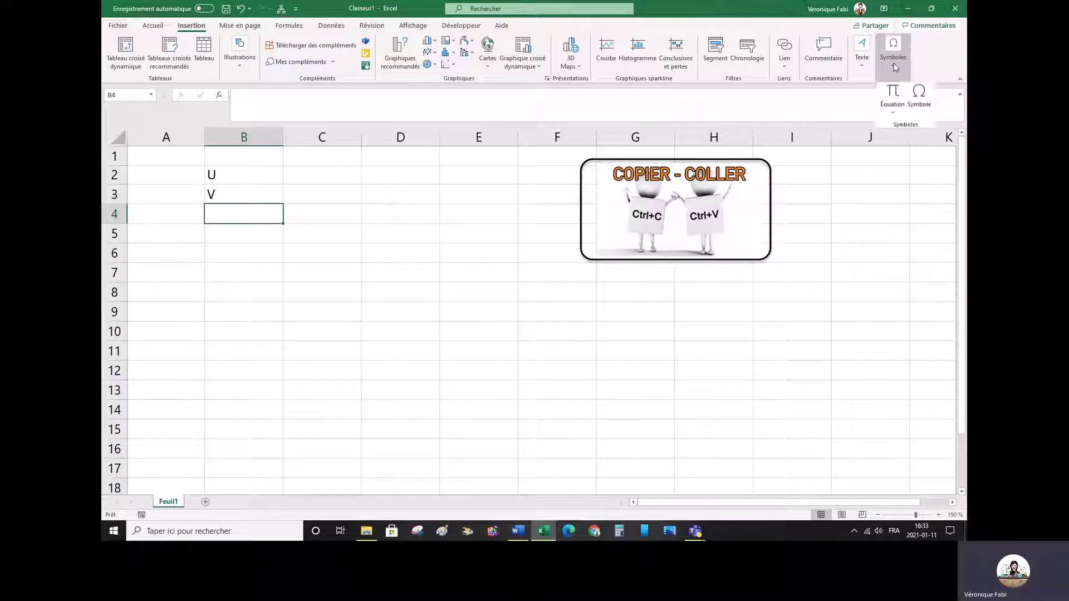
pyautogui.click(920, 110)
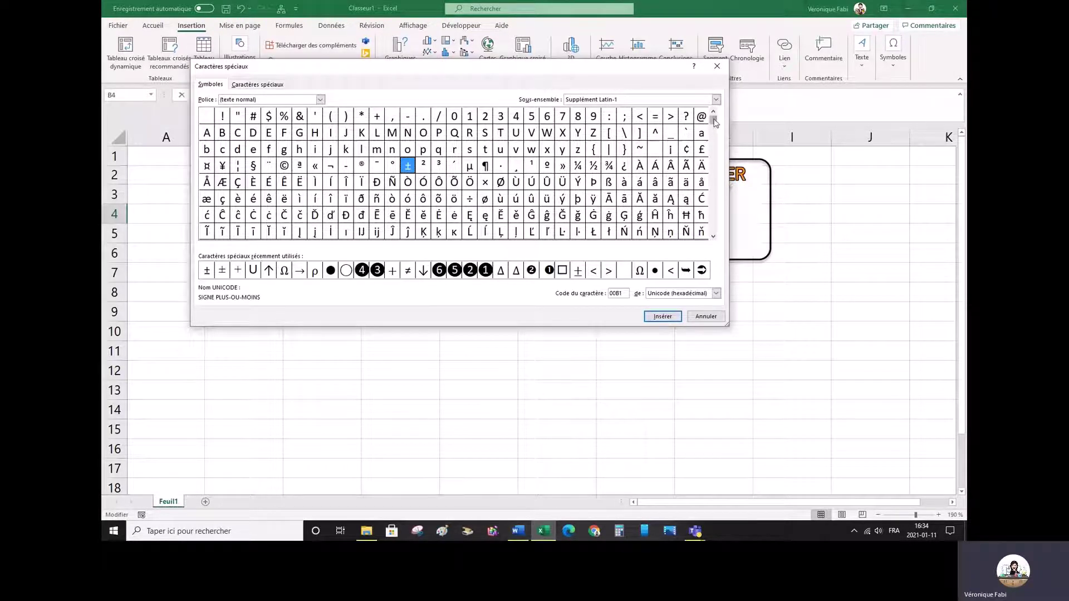
pyautogui.moveTo(716, 123)
pyautogui.mouseDown()
pyautogui.moveTo(714, 156)
pyautogui.moveTo(713, 120)
pyautogui.mouseUp()
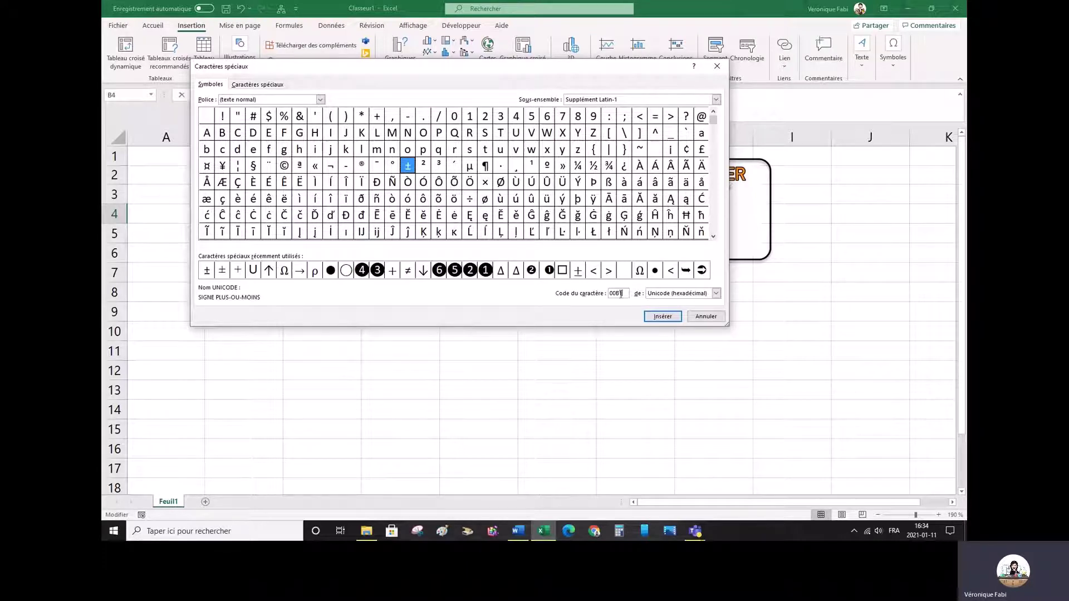
pyautogui.click(662, 316)
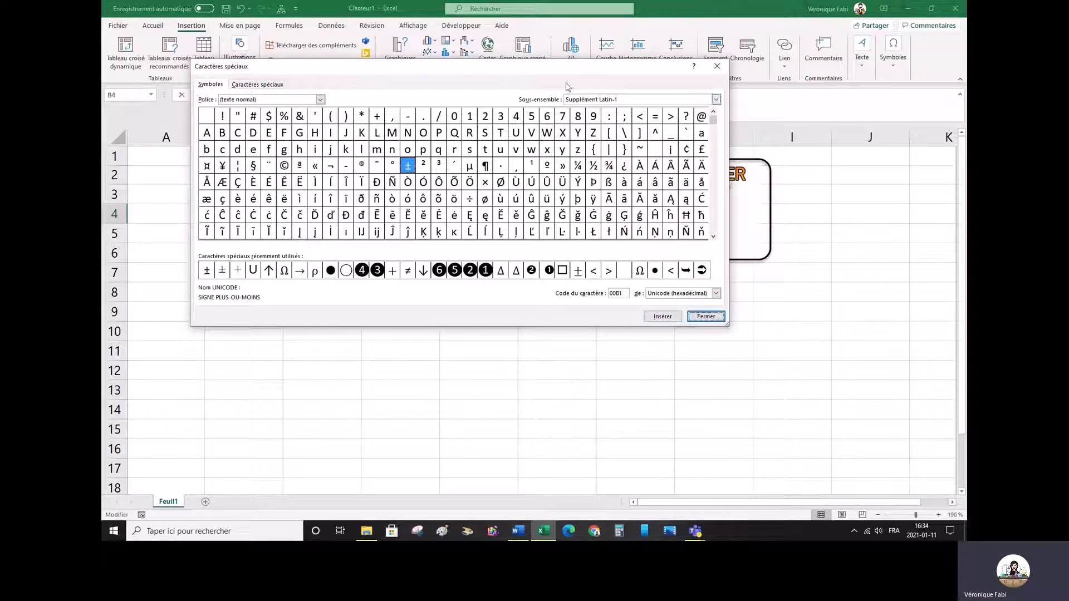
pyautogui.moveTo(540, 70); pyautogui.dragTo(701, 120)
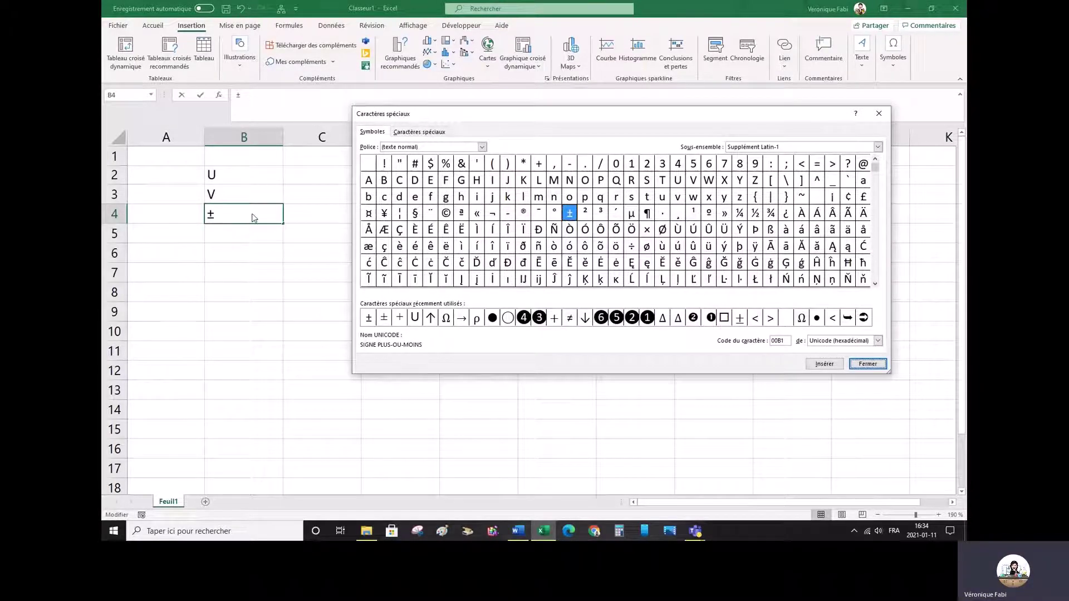
pyautogui.click(867, 363)
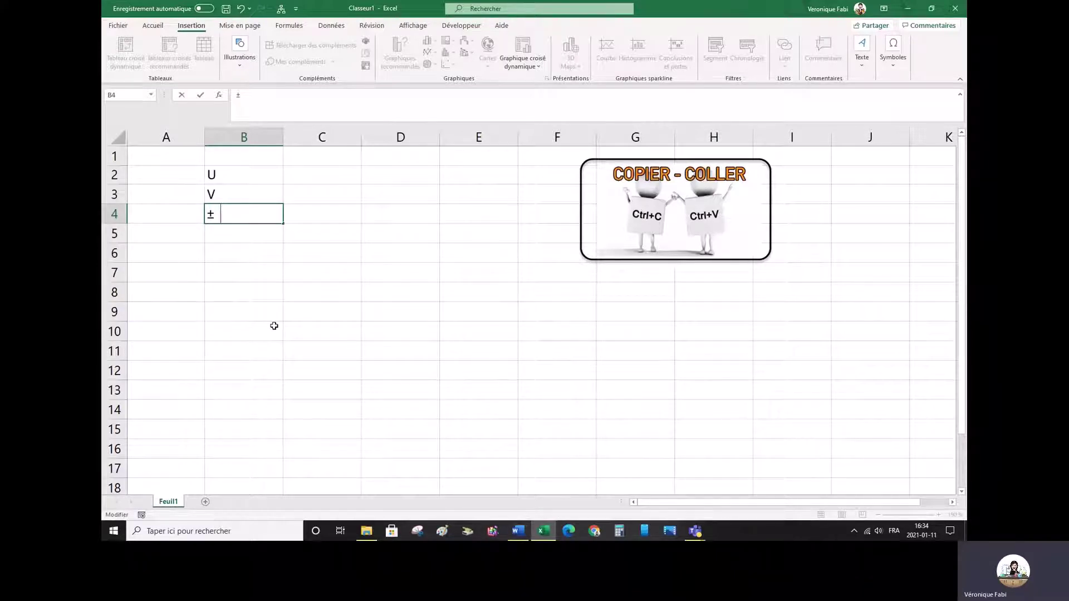
# - Complete the uncertainty in cell B4 so it reads ± 0,00
pyautogui.write('0,00')
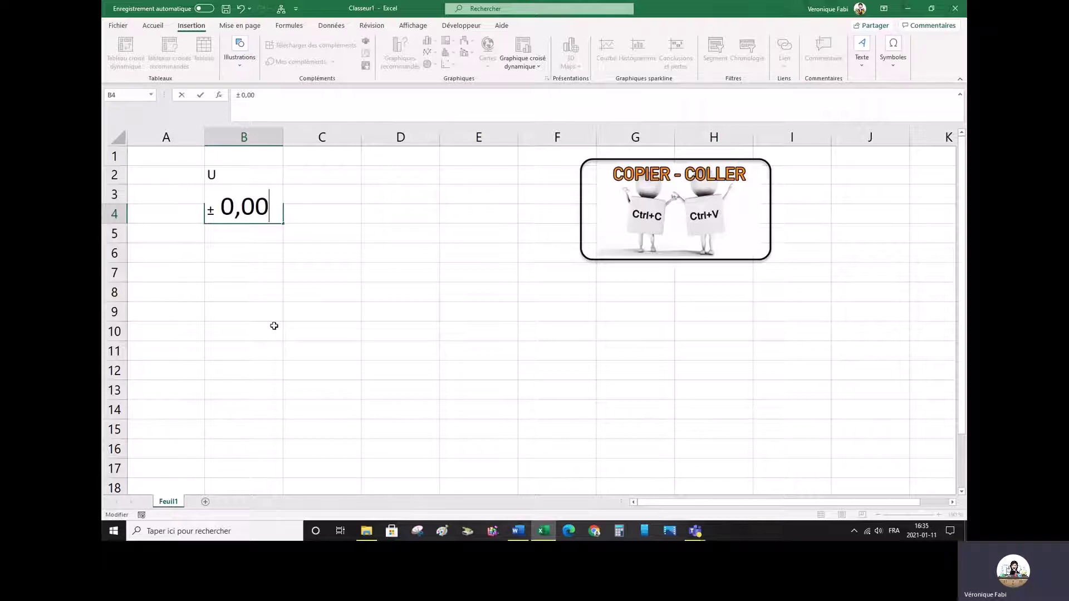
pyautogui.hotkey('ctrl', 'Return')
pyautogui.press('Down')
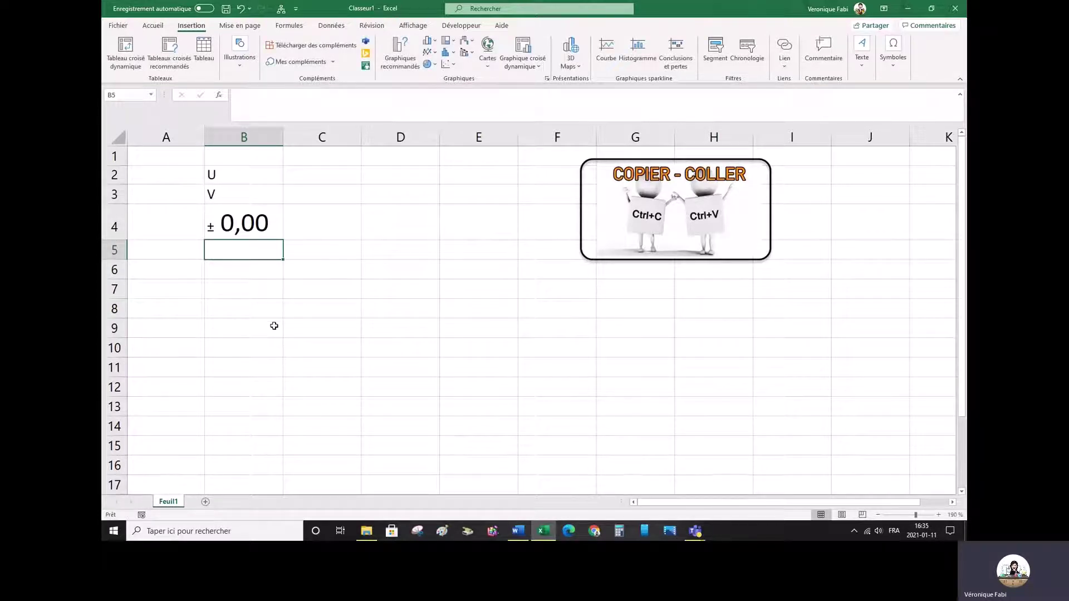
# - Set the font size of the whole ± 0,00 entry in cell B4 to 11
pyautogui.press('Up')
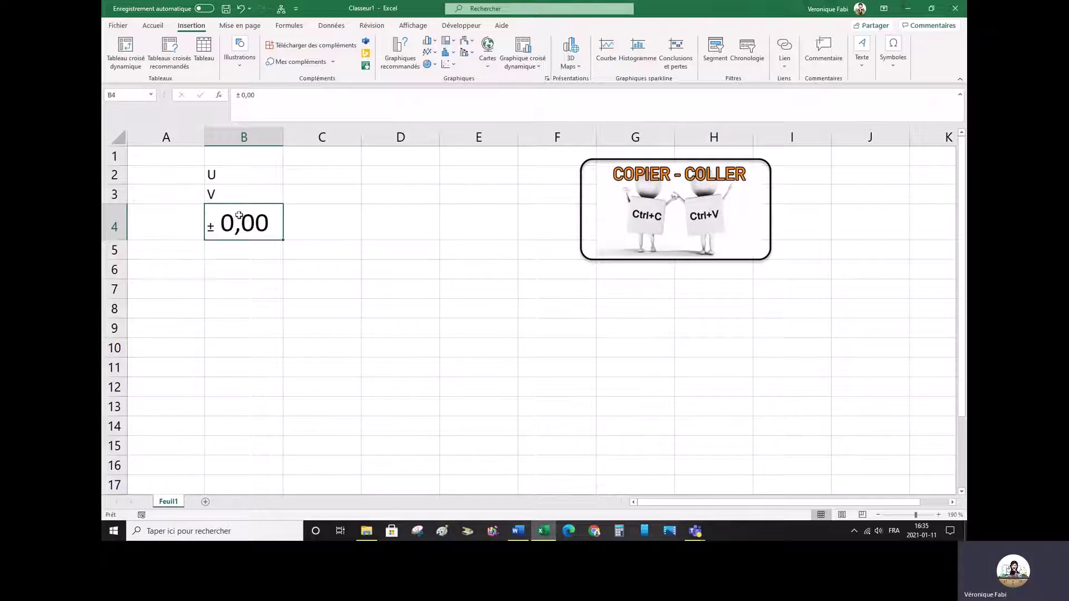
pyautogui.click(153, 25)
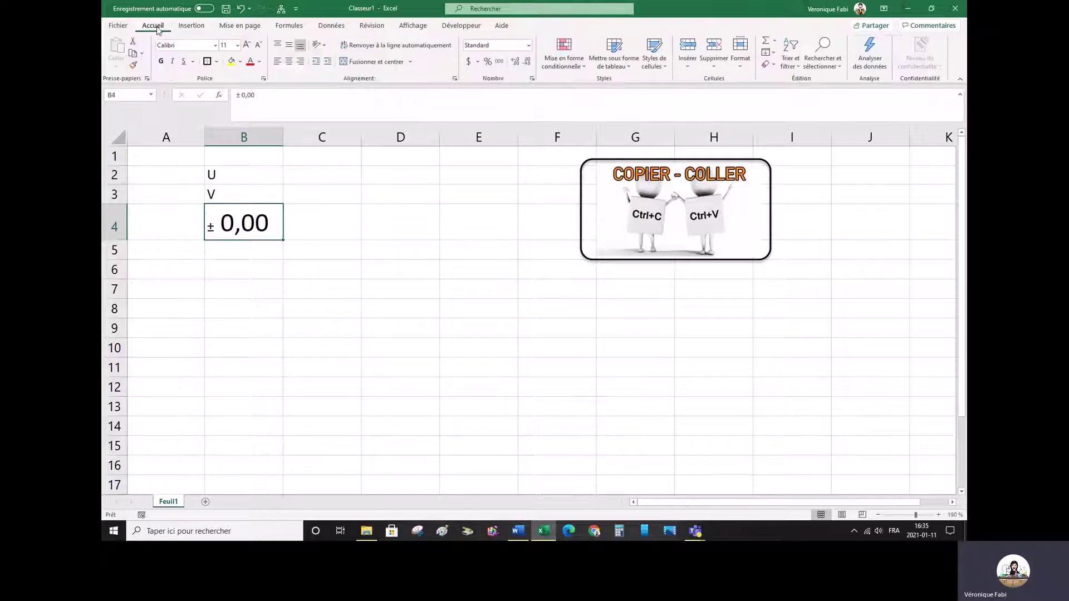
pyautogui.click(229, 47)
pyautogui.write('11')
pyautogui.press('Return')
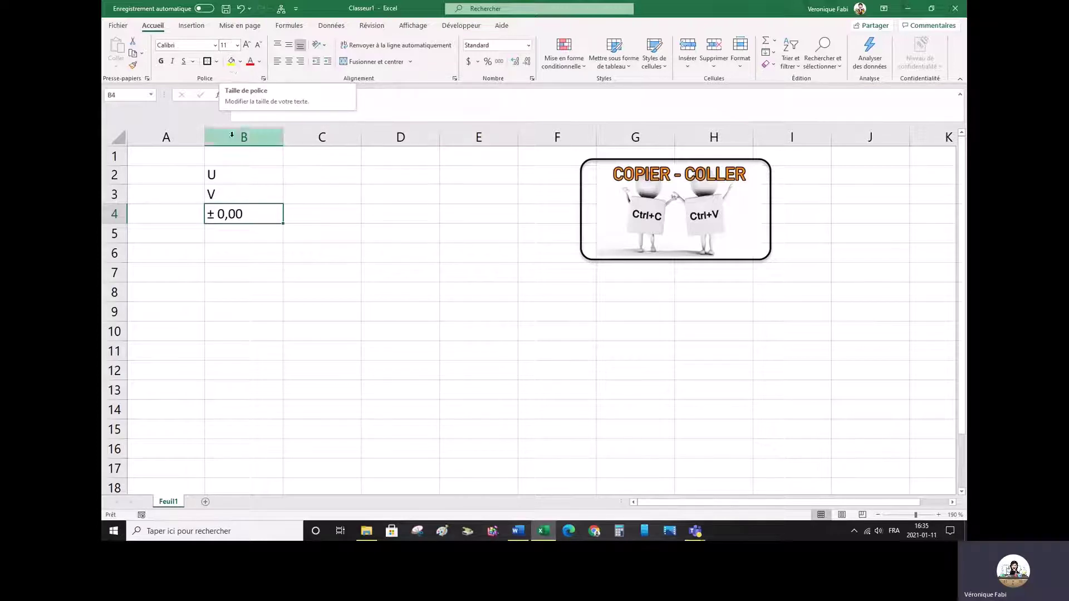
# - Enter the voltage values 0, 2, 4 and 8 in cells B5 to B8
pyautogui.click(240, 233)
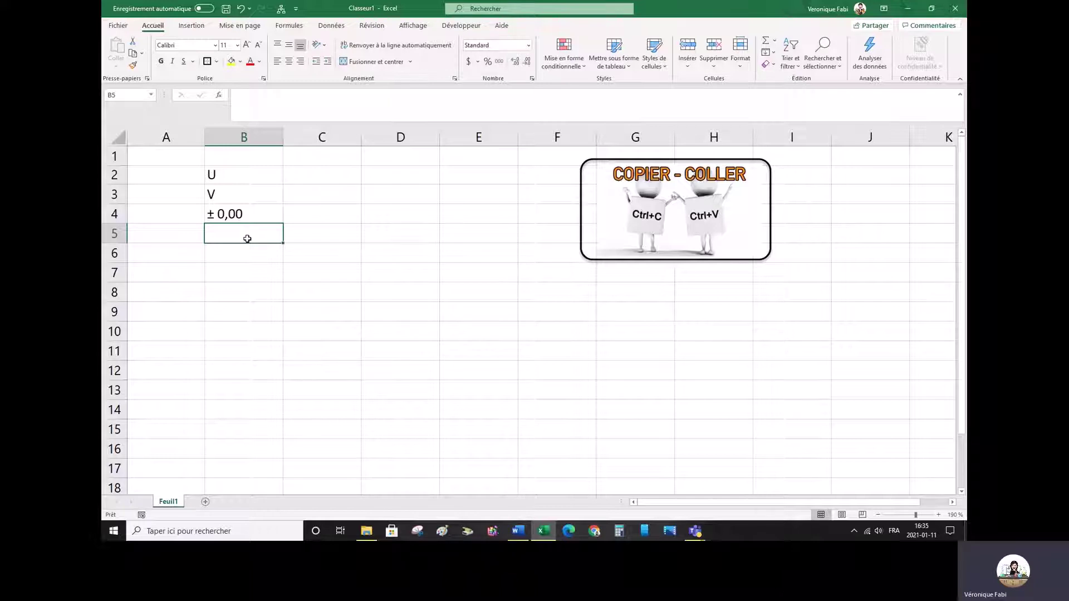
pyautogui.write('0')
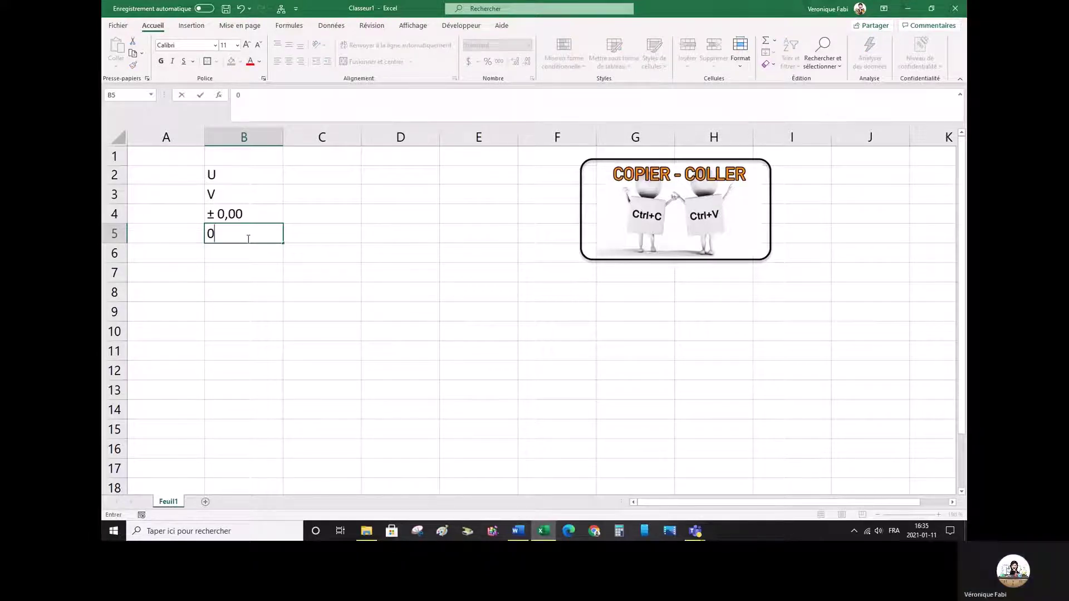
pyautogui.press('Return')
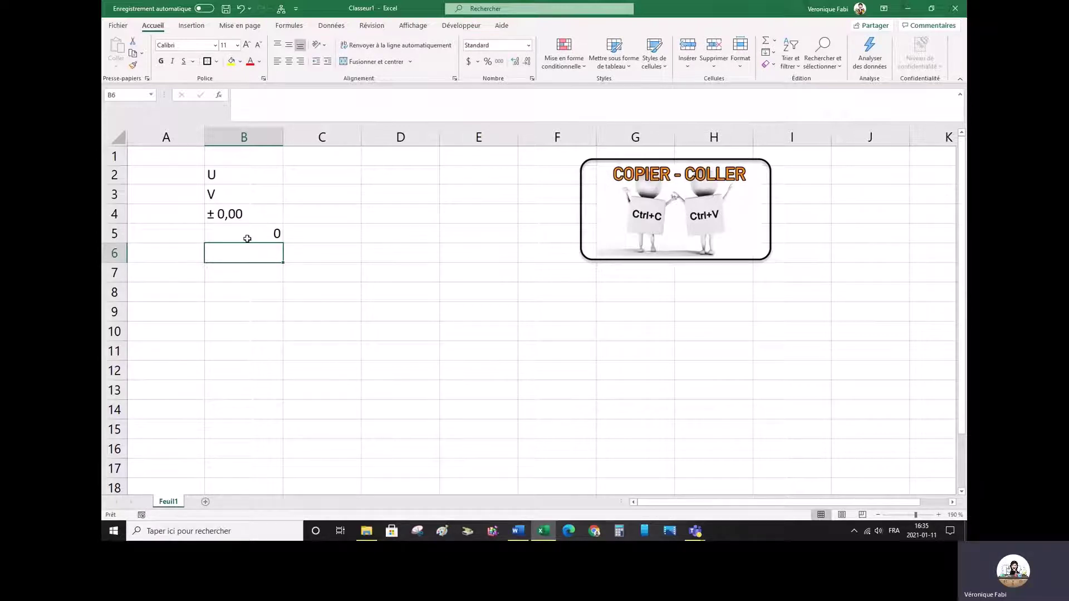
pyautogui.write('2')
pyautogui.press('Return')
pyautogui.write('4')
pyautogui.press('Return')
pyautogui.write('8')
pyautogui.press('Return')
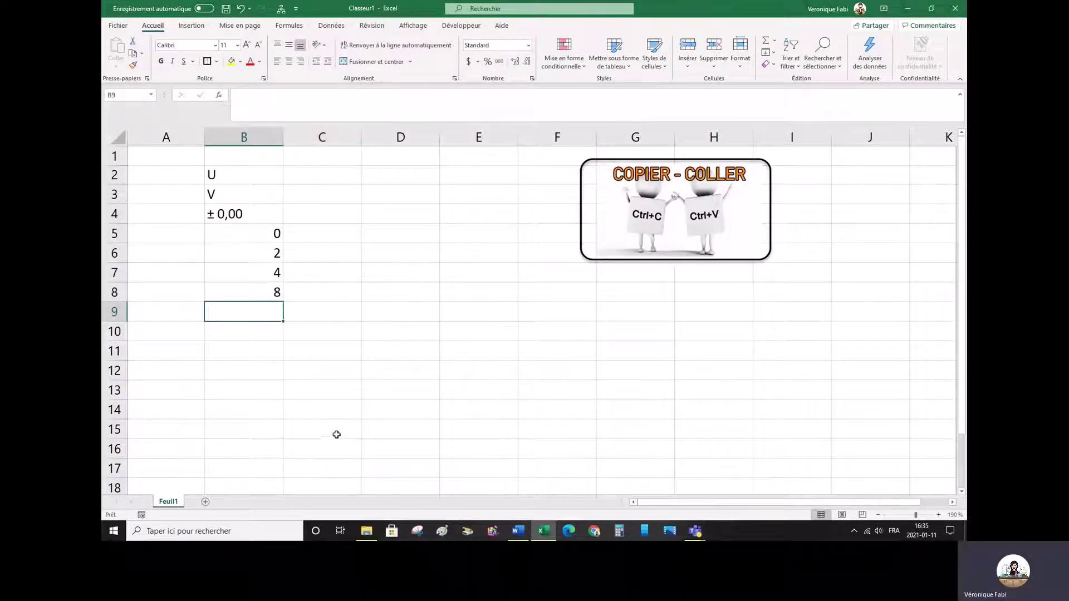
# - Enter the heading I in cell C2 and its unit A in cell C3
pyautogui.click(334, 170)
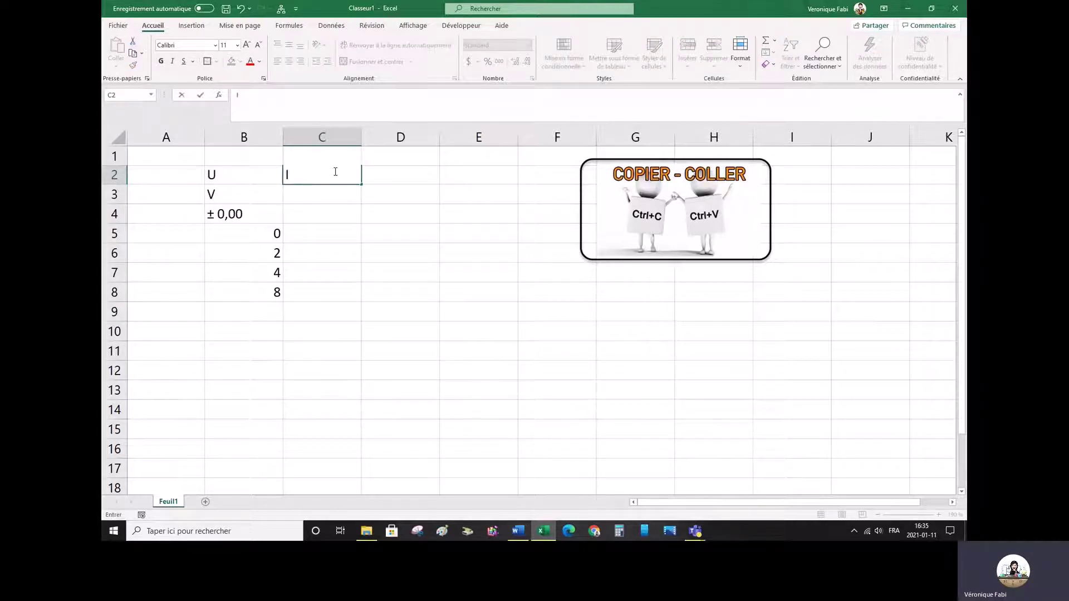
pyautogui.press('Return')
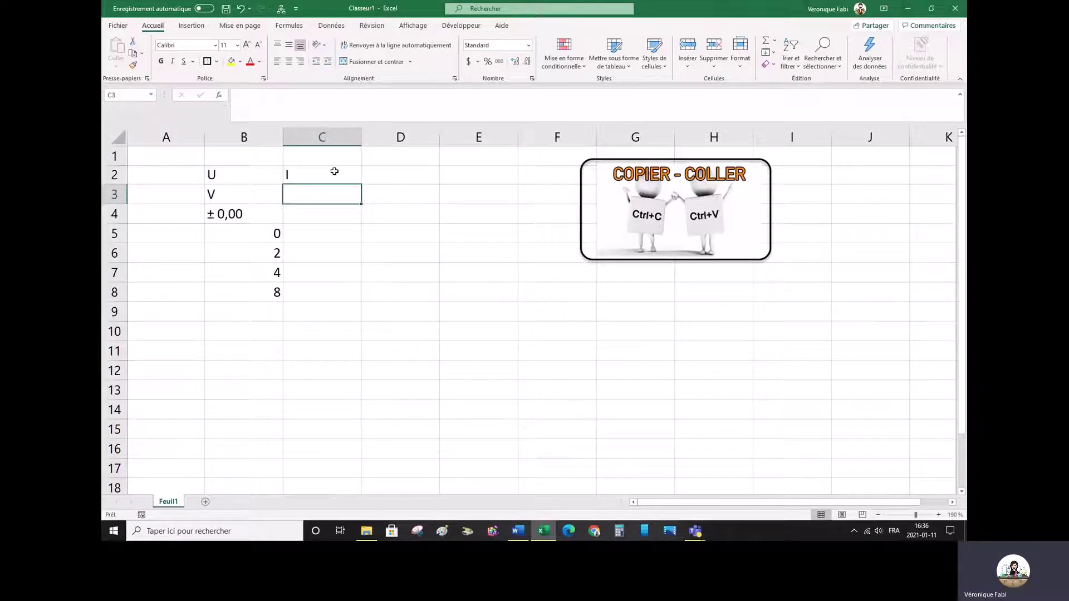
pyautogui.write('A')
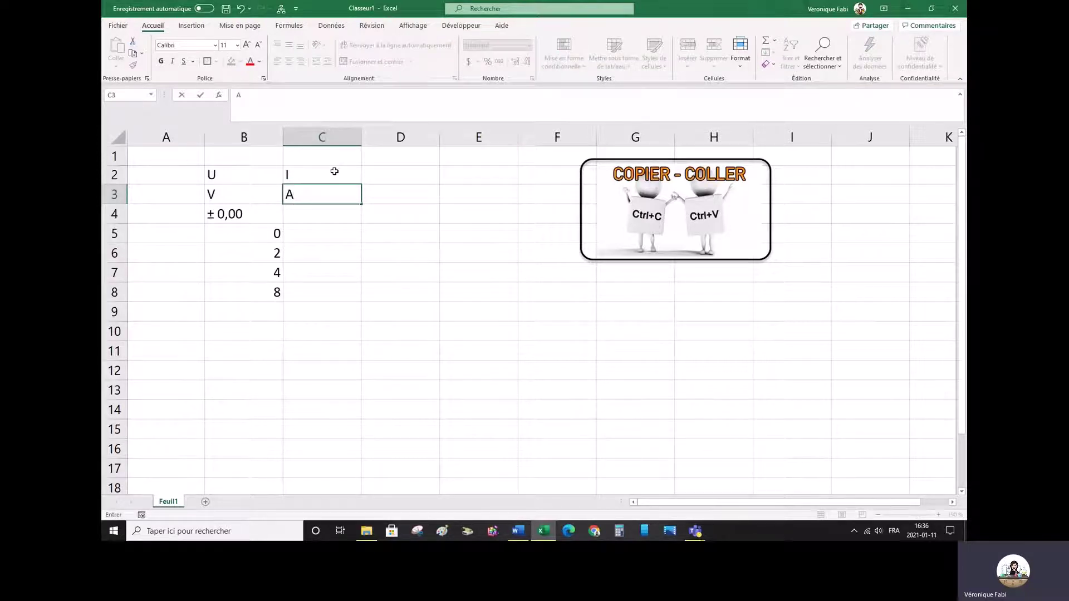
pyautogui.press('Return')
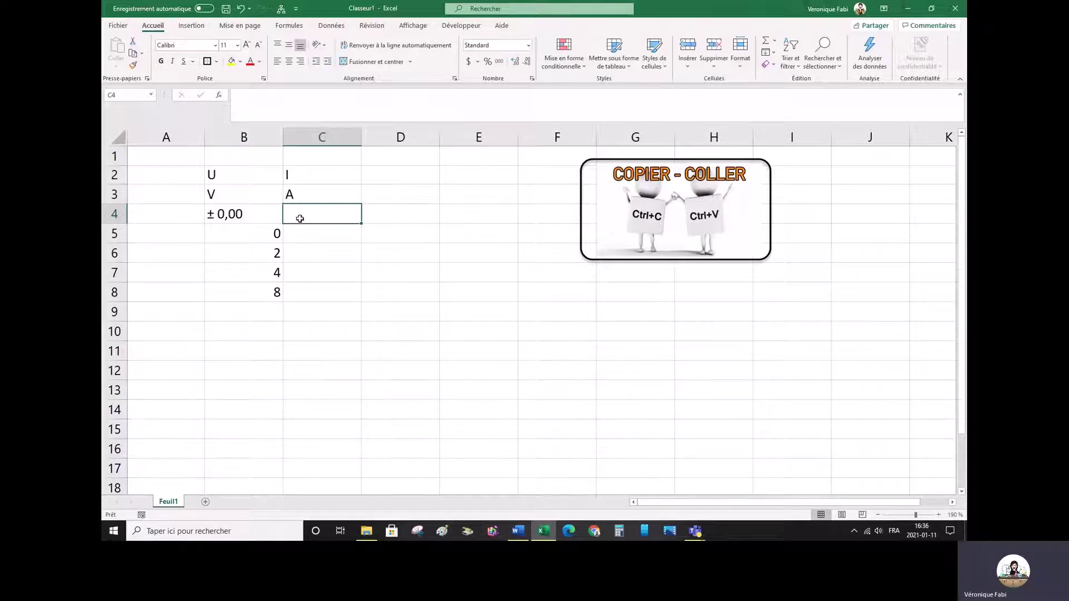
pyautogui.write('-')
pyautogui.press('Return')
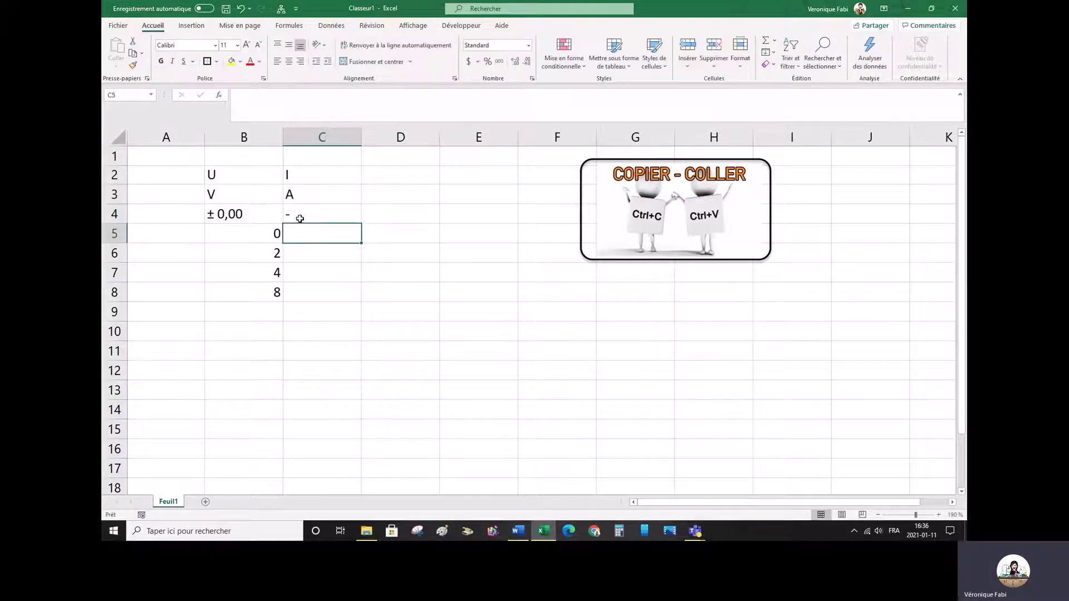
pyautogui.hotkey('ctrl', 'z')
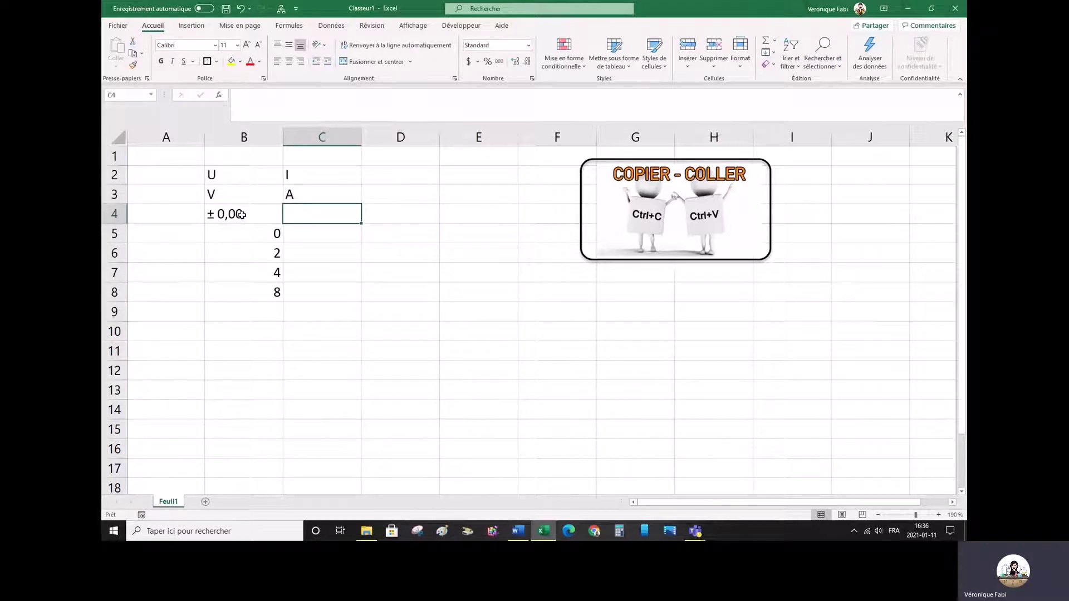
# - Copy the ± 0,00 uncertainty from cell B4 into cell C4
pyautogui.click(265, 214)
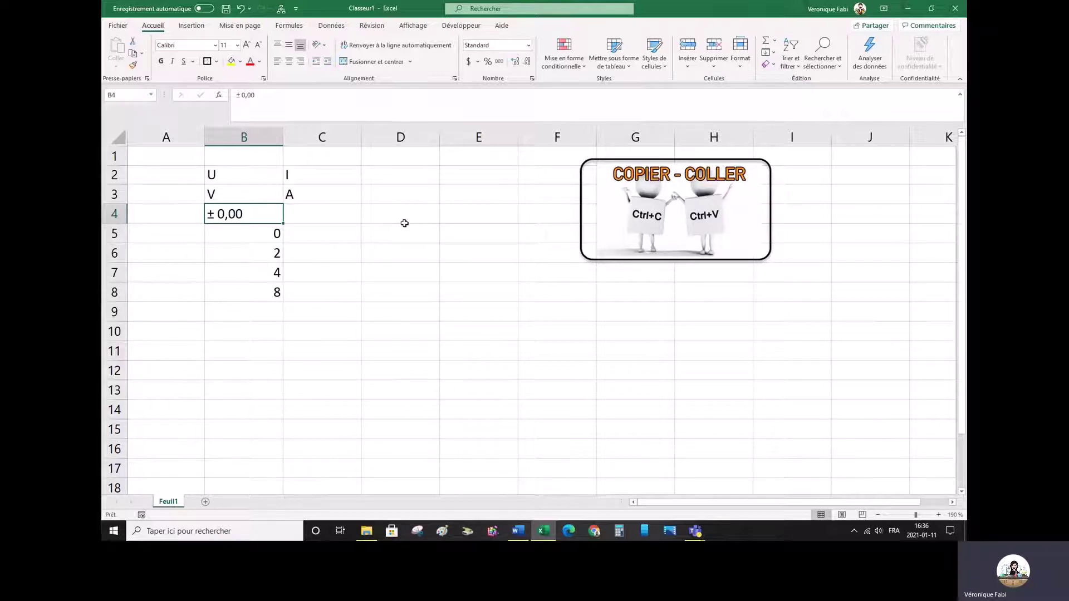
pyautogui.hotkey('ctrl', 'c')
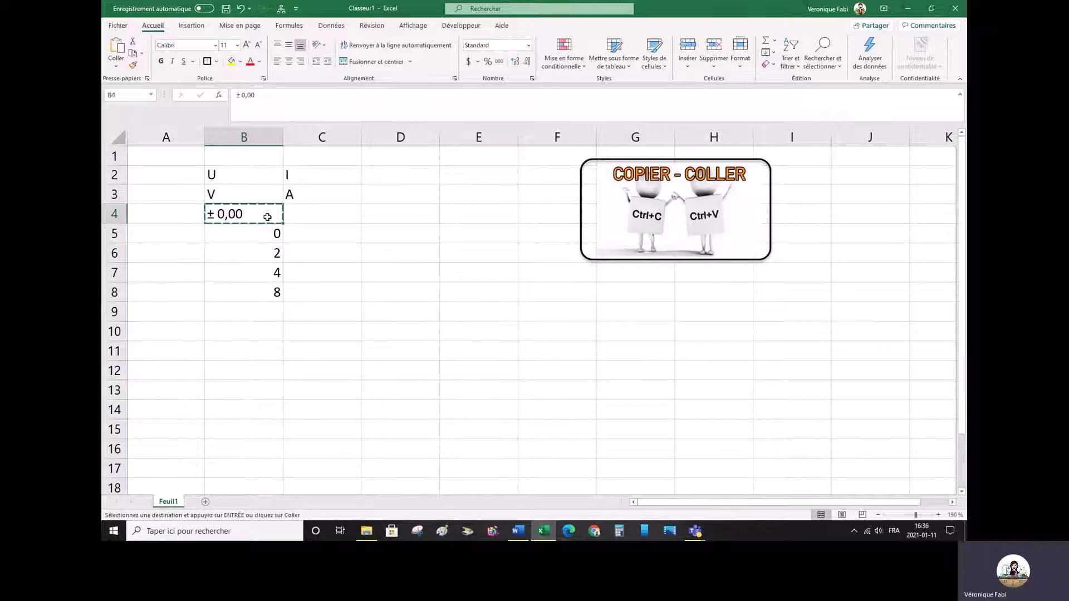
pyautogui.click(337, 218)
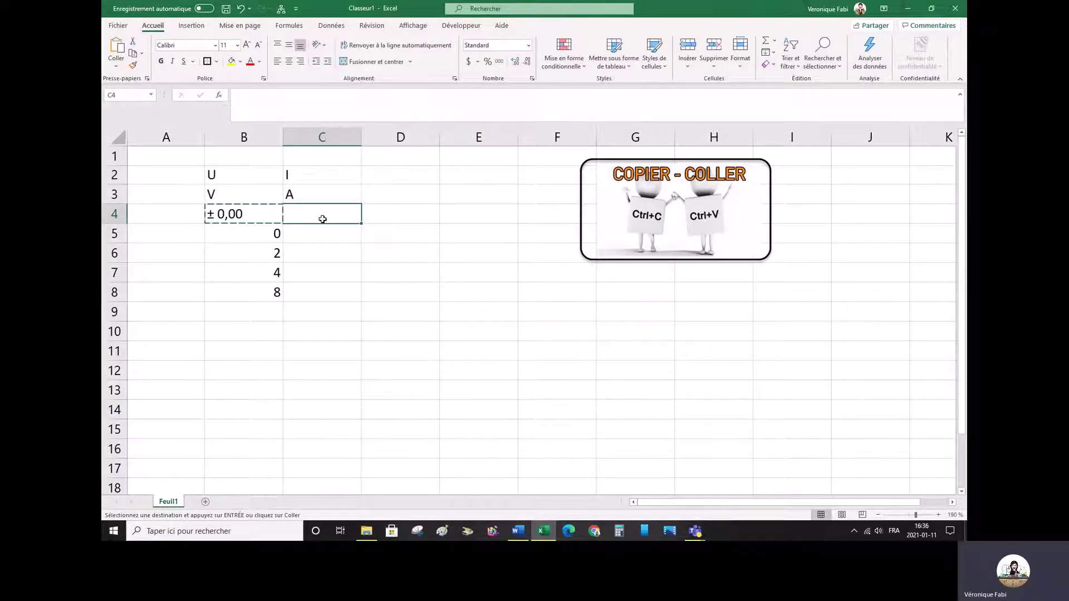
pyautogui.hotkey('ctrl', 'v')
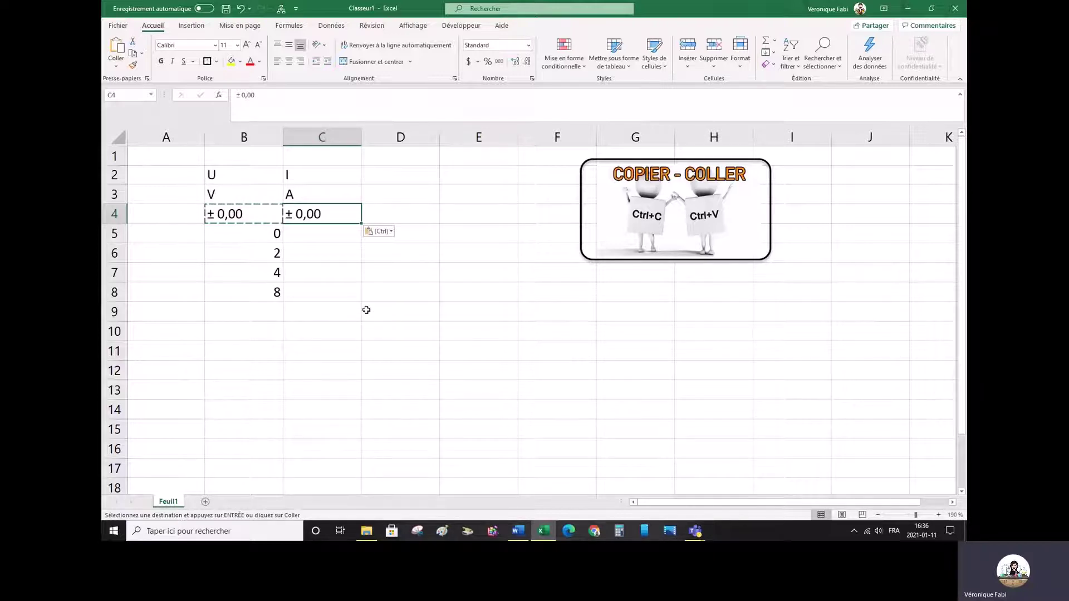
# - Enter the current values 0, 4, 8 and 12 in cells C5 to C8
pyautogui.press('Escape')
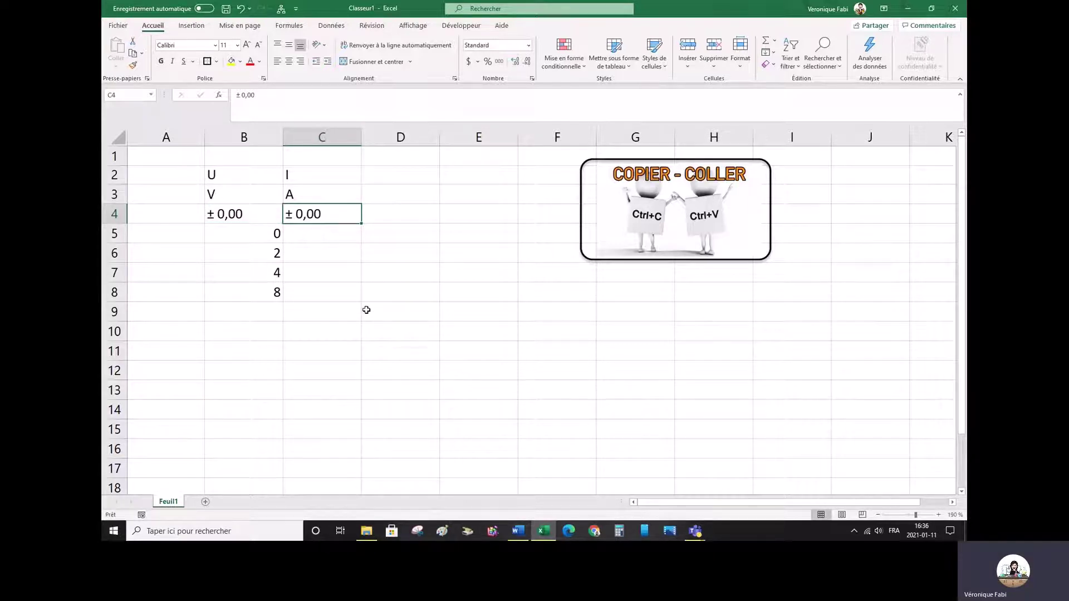
pyautogui.press('Down')
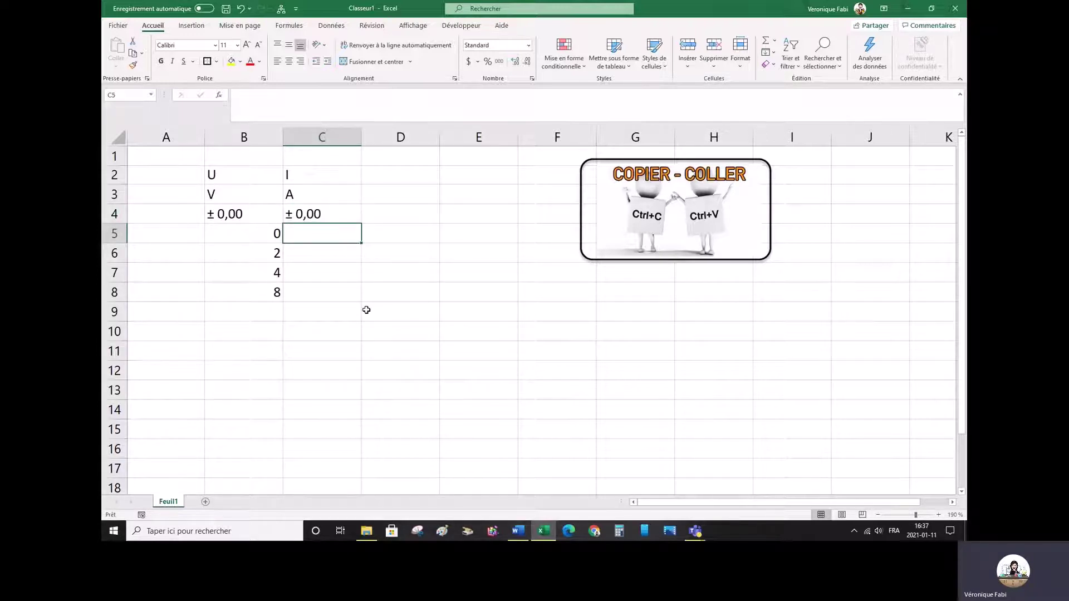
pyautogui.write('0')
pyautogui.press('Return')
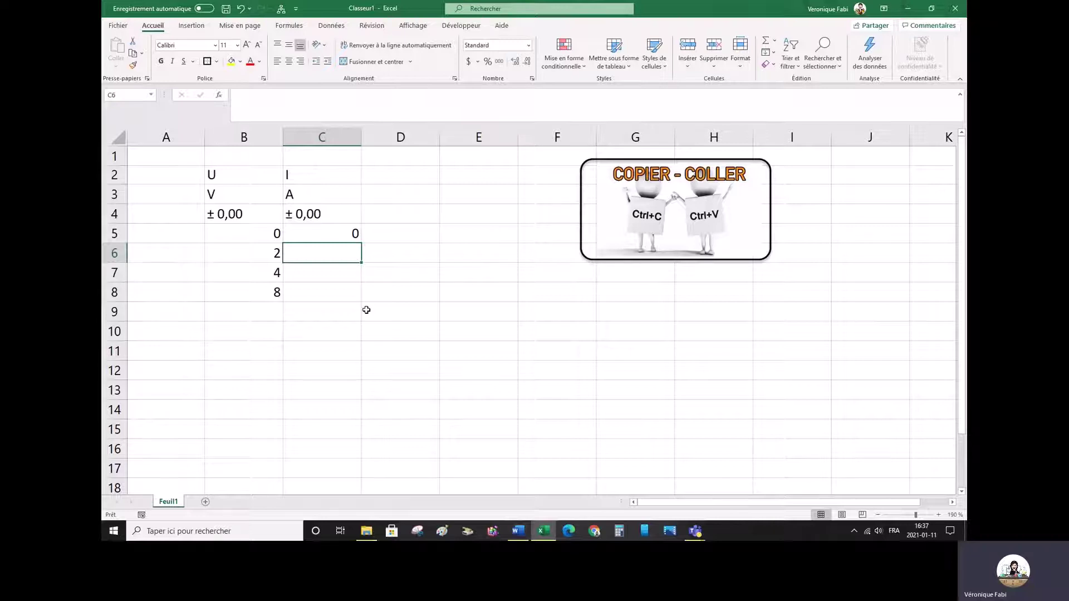
pyautogui.write('4')
pyautogui.press('Return')
pyautogui.write('8')
pyautogui.press('Return')
pyautogui.write('12')
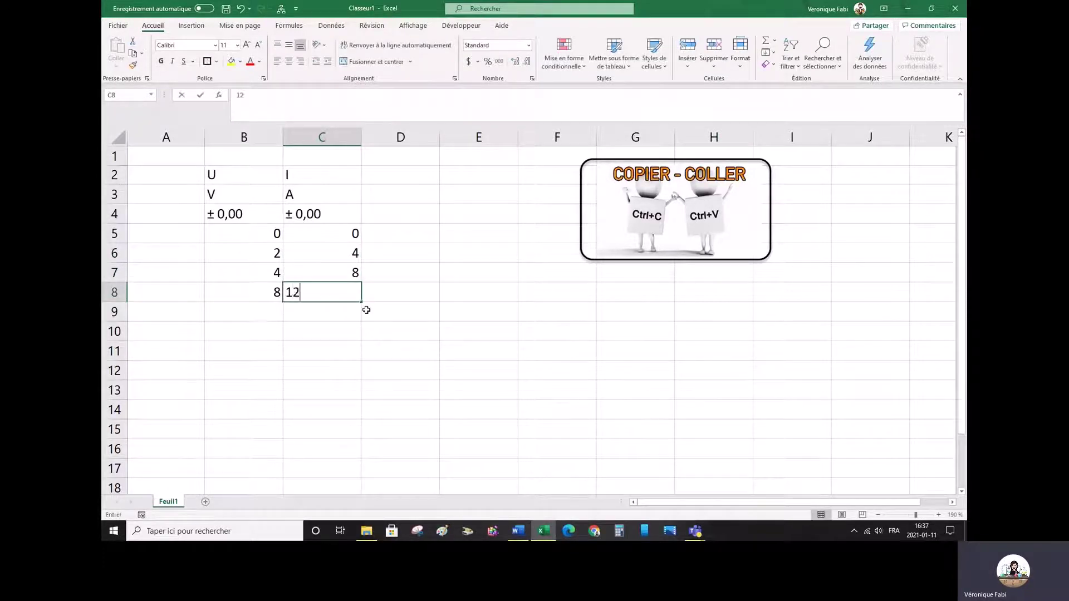
pyautogui.press('Return')
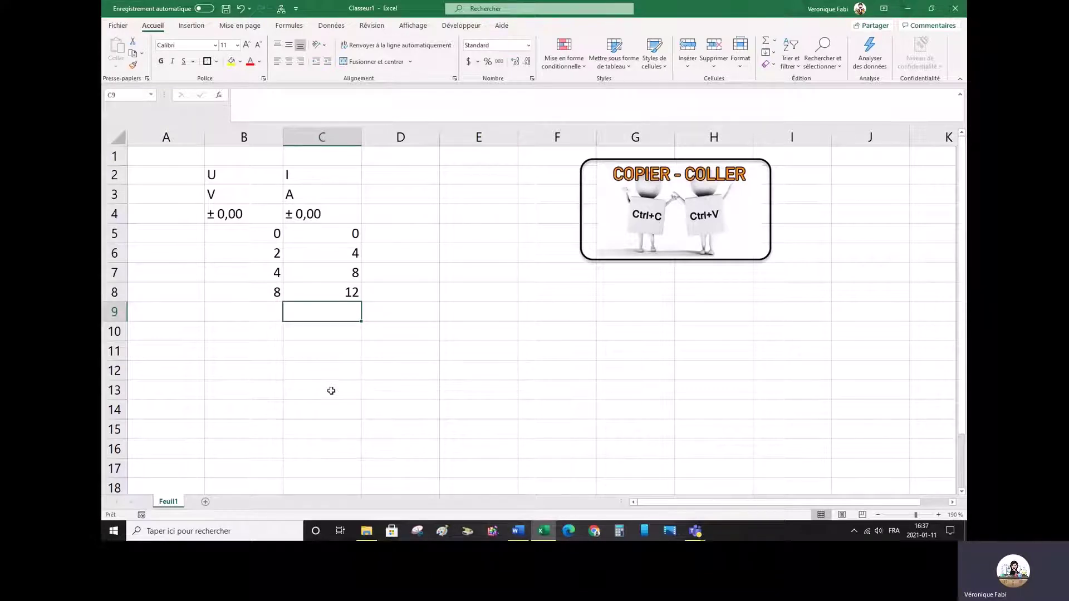
pyautogui.doubleClick(276, 233)
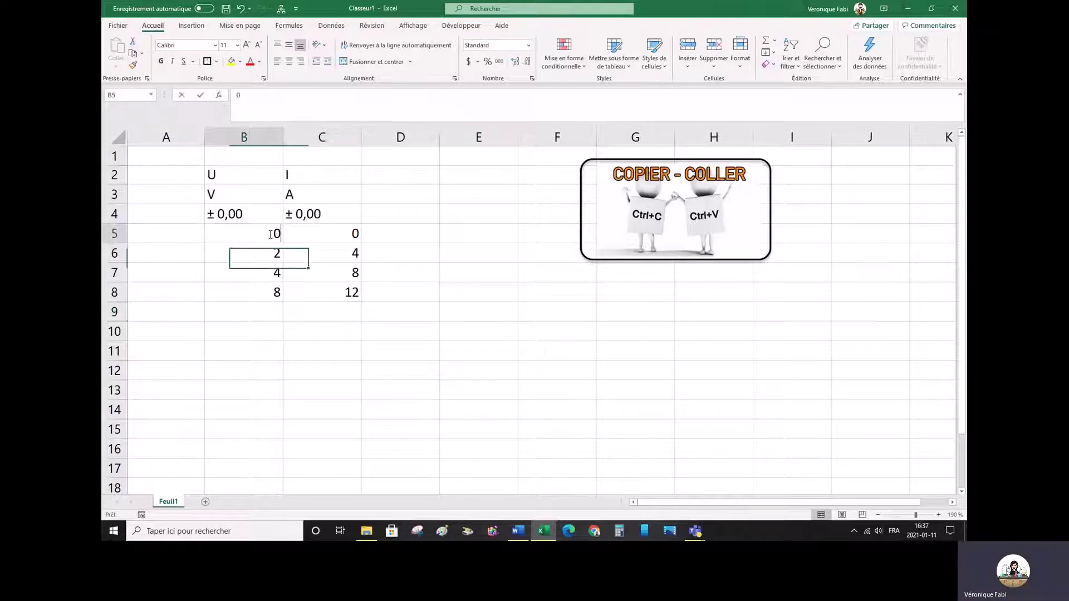
pyautogui.moveTo(277, 232); pyautogui.dragTo(310, 287)
pyautogui.click(266, 313)
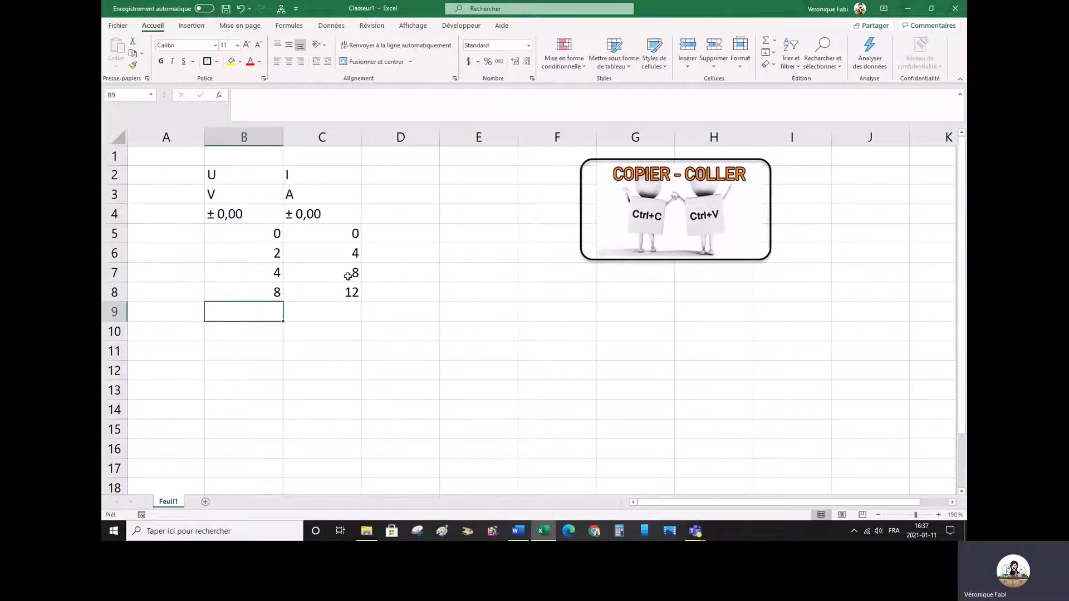
# - Centre the contents of the whole table, cells B2 to C8, horizontally
pyautogui.click(220, 174)
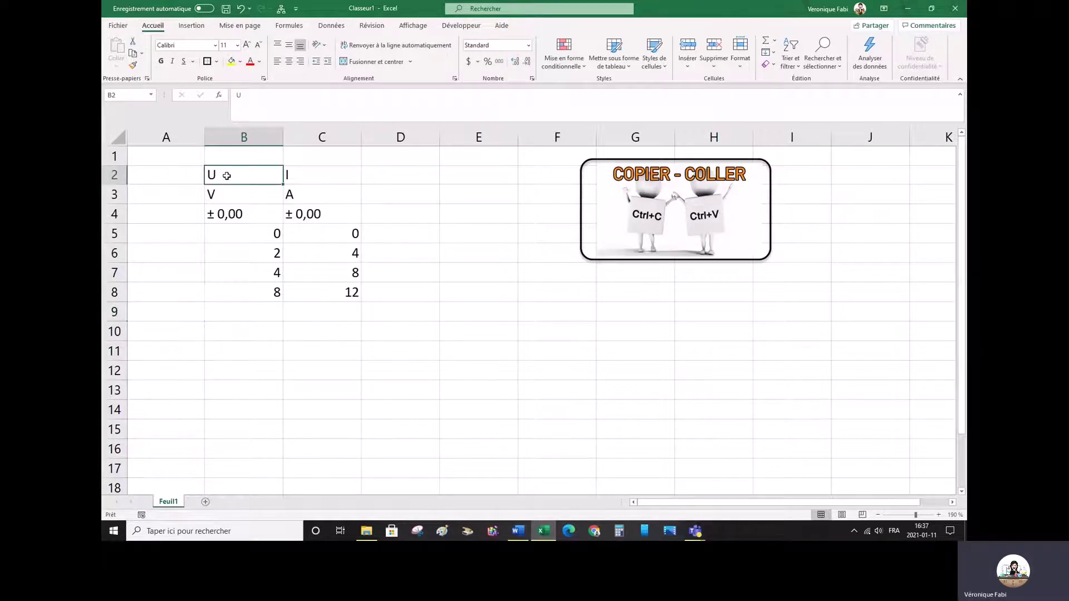
pyautogui.moveTo(217, 173); pyautogui.dragTo(330, 310)
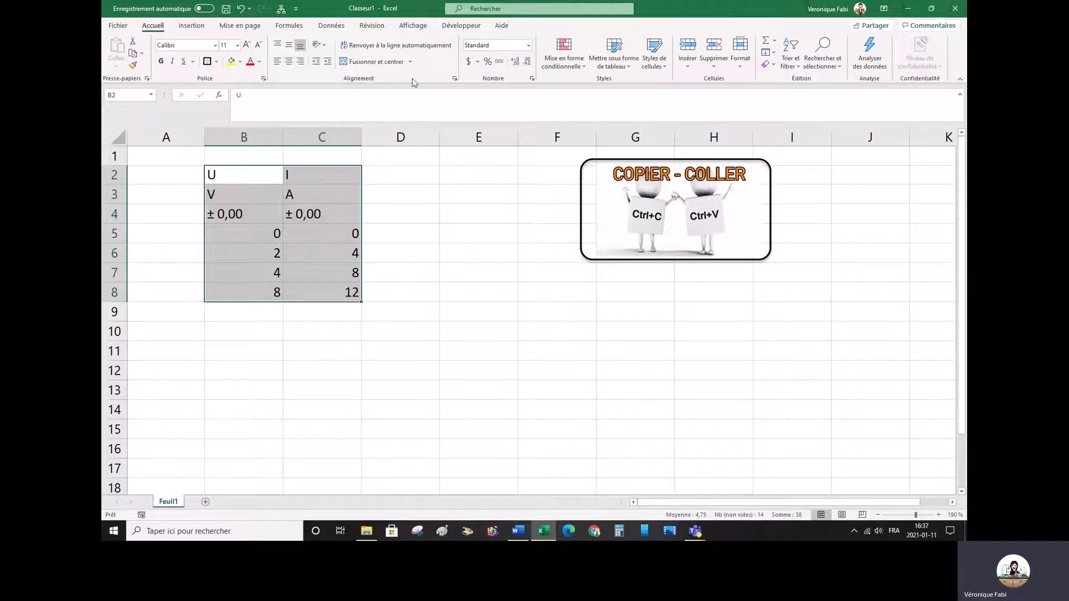
pyautogui.click(289, 64)
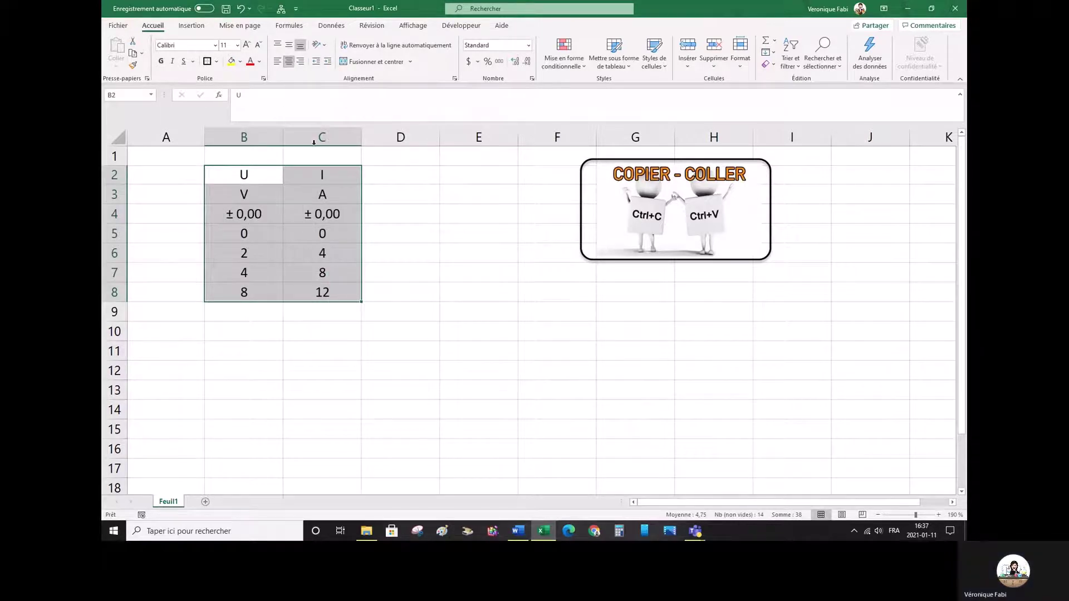
pyautogui.click(316, 341)
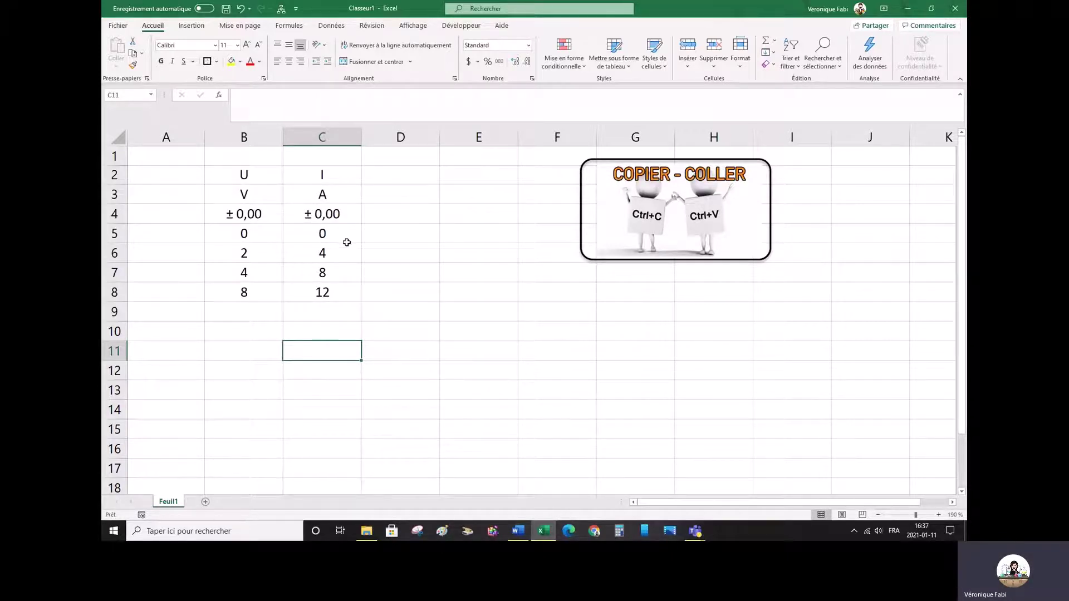
# - Change the current's uncertainty in cell C4 to ± 0,0
pyautogui.click(334, 218)
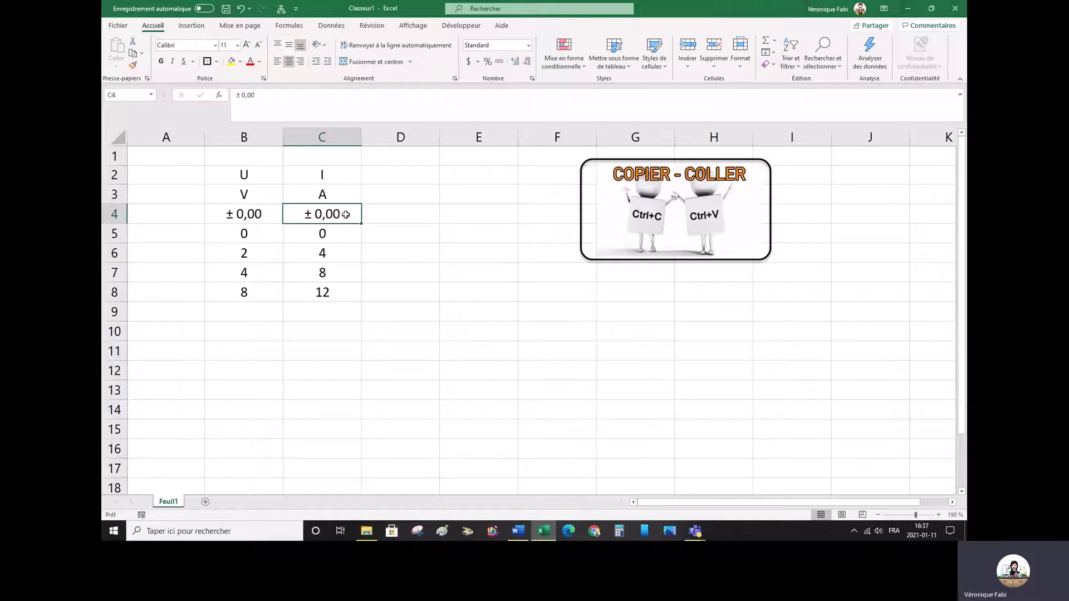
pyautogui.click(279, 103)
pyautogui.press('BackSpace')
pyautogui.press('Return')
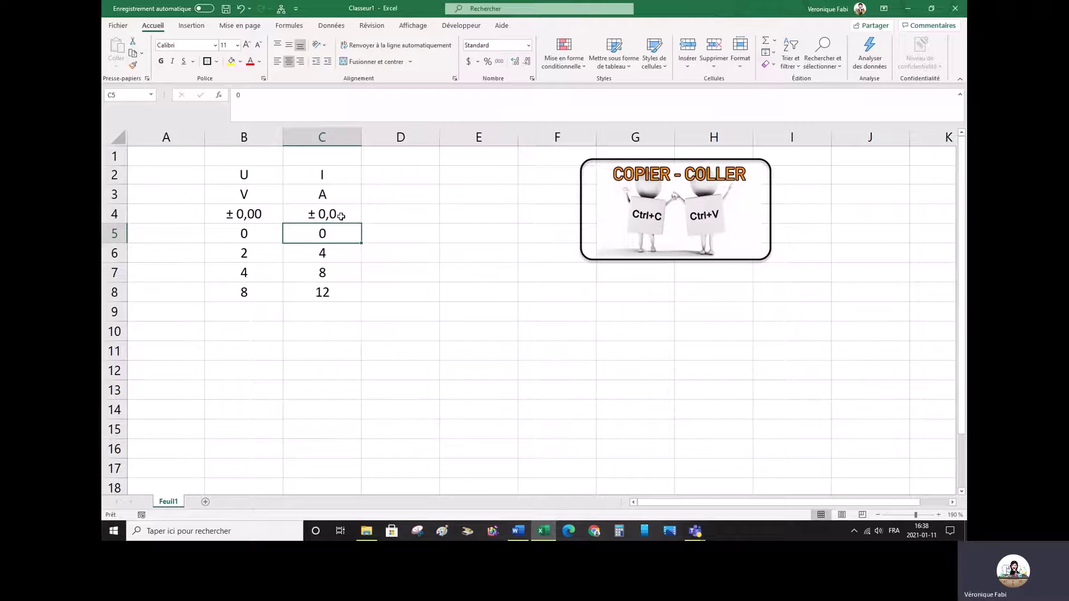
pyautogui.click(277, 389)
# - Display the voltage values in cells B5 to B8 with two decimal places
pyautogui.click(253, 235)
pyautogui.moveTo(253, 235); pyautogui.dragTo(256, 291)
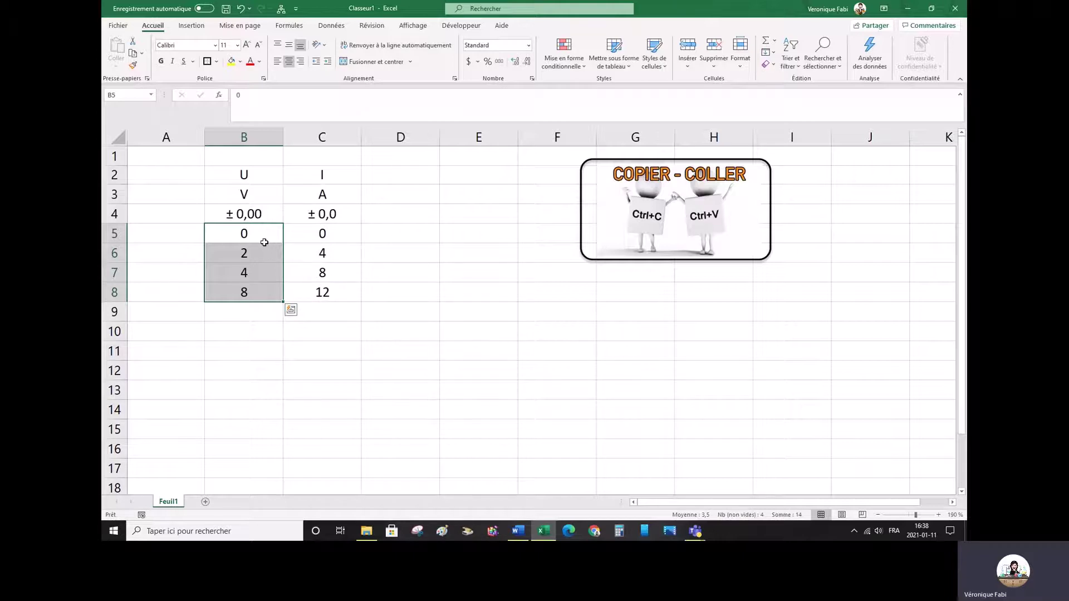
pyautogui.press('Escape')
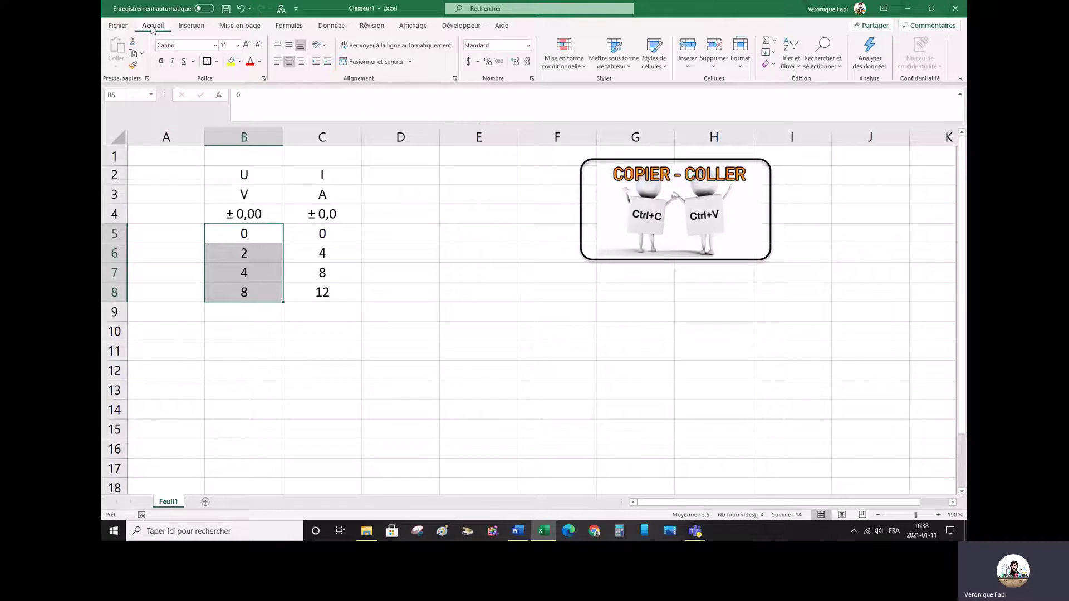
pyautogui.click(516, 64)
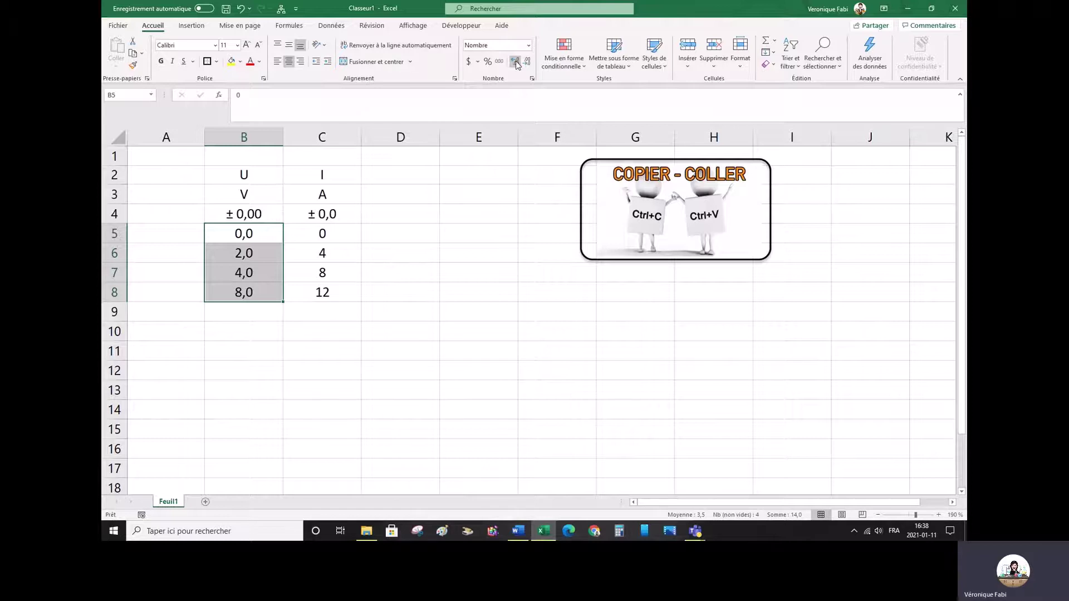
pyautogui.click(516, 64)
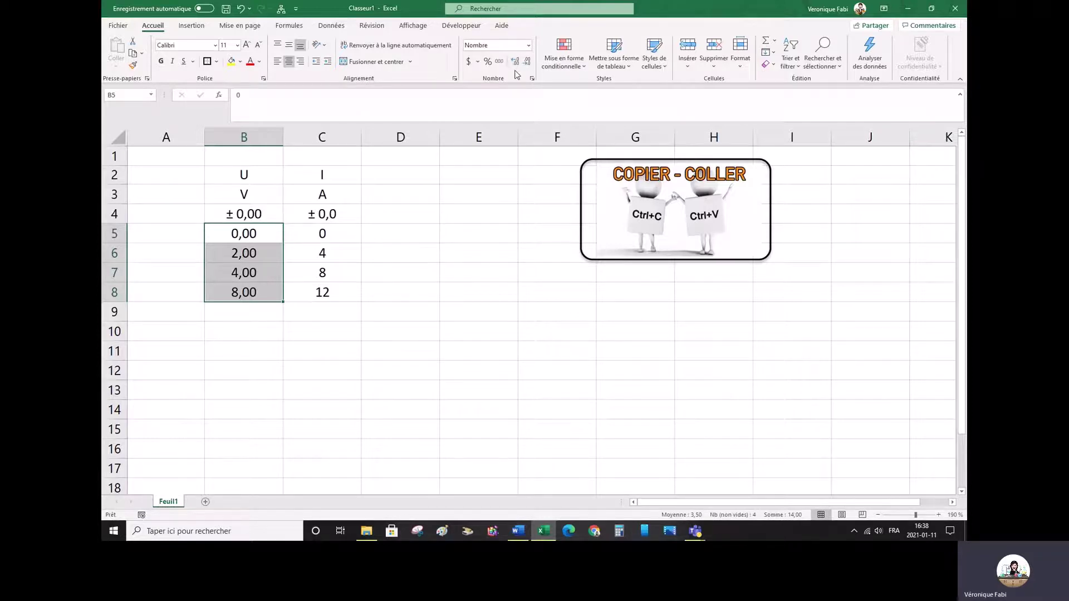
pyautogui.click(263, 213)
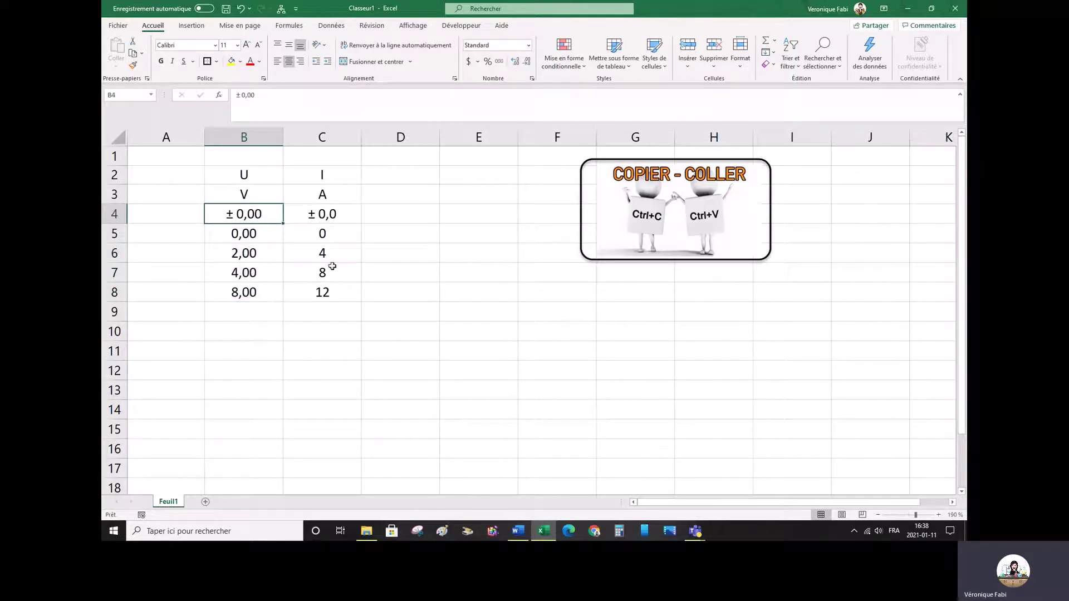
# - Display the current values in cells C5 to C8 with one decimal place
pyautogui.moveTo(341, 291); pyautogui.dragTo(341, 231)
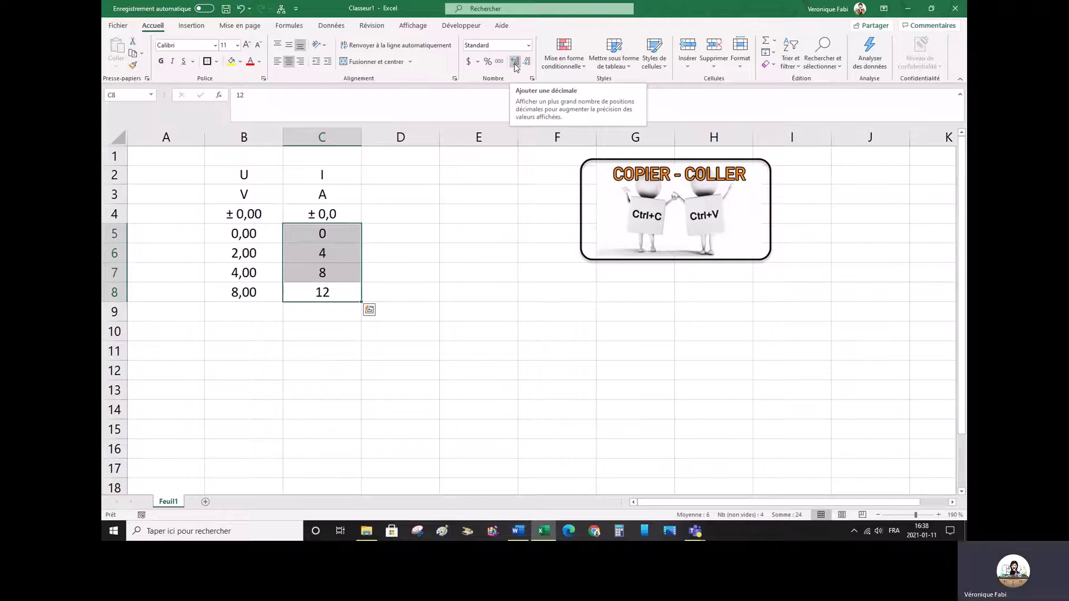
pyautogui.click(514, 63)
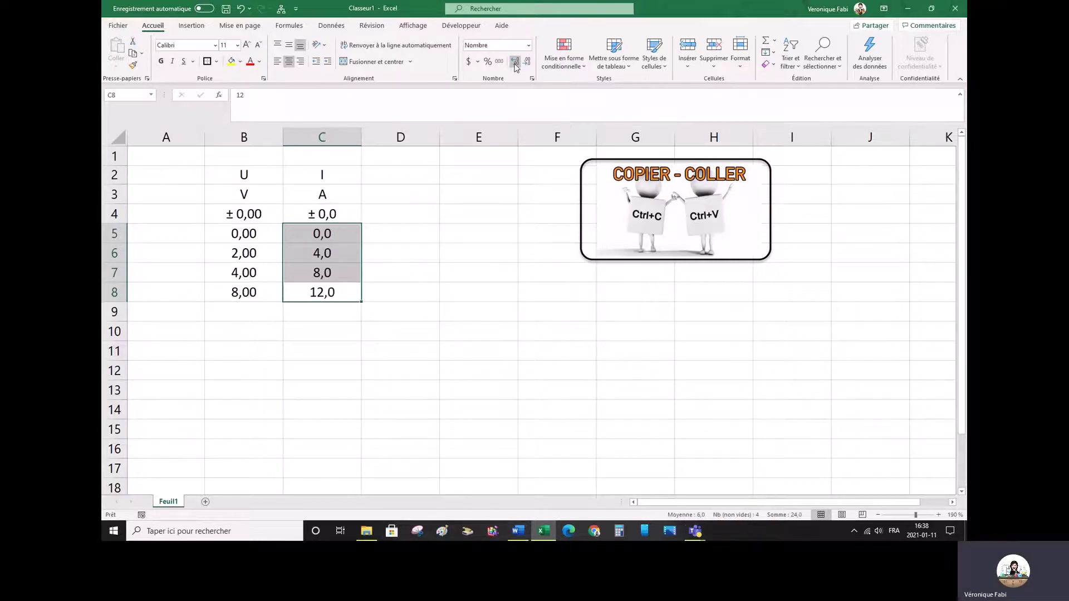
pyautogui.click(461, 339)
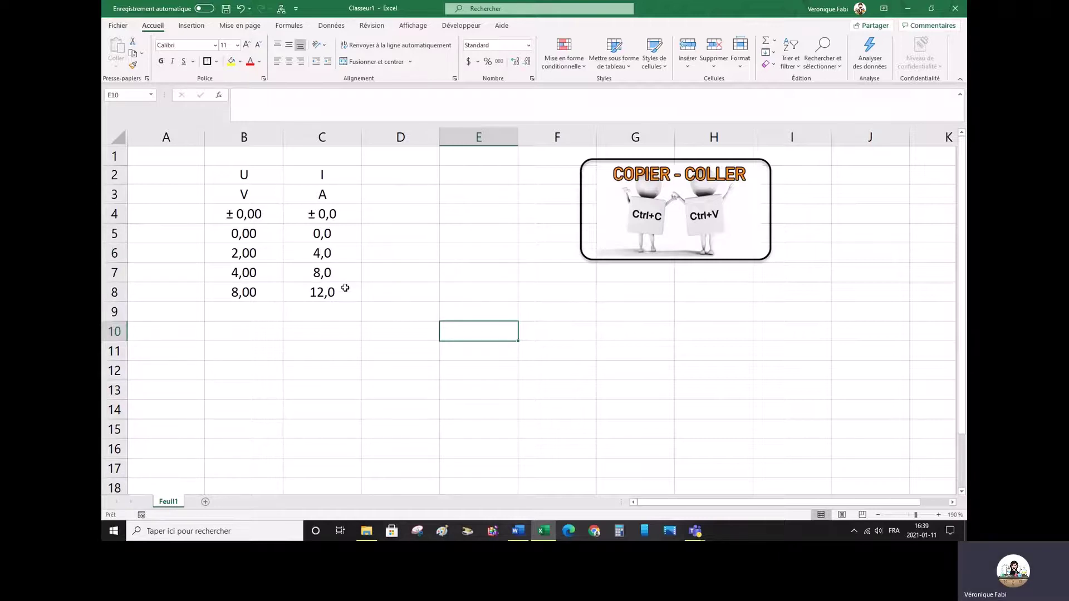
pyautogui.click(314, 335)
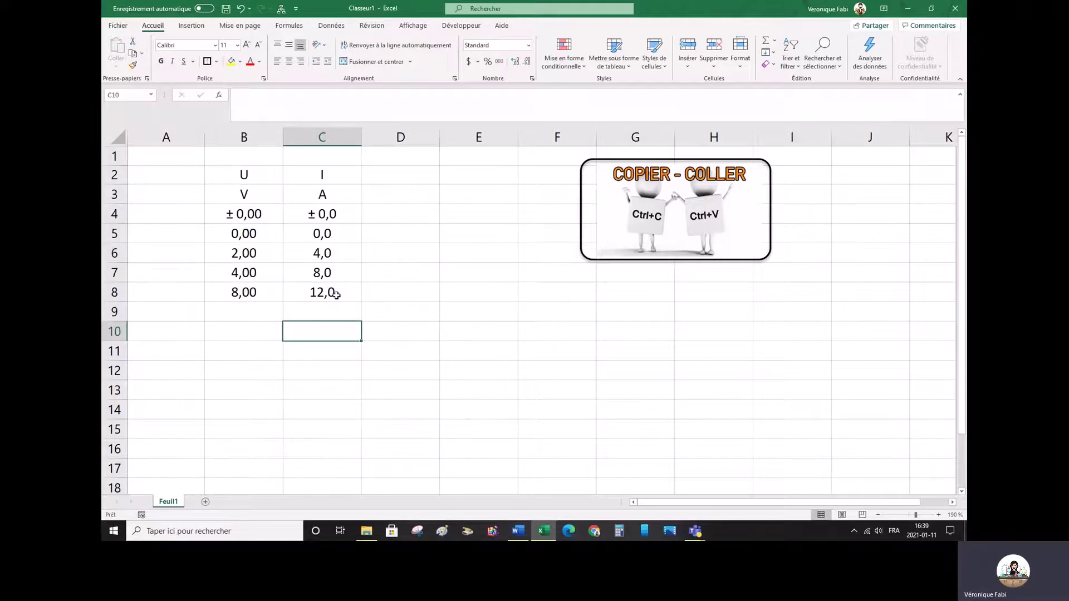
pyautogui.moveTo(335, 294); pyautogui.dragTo(252, 170)
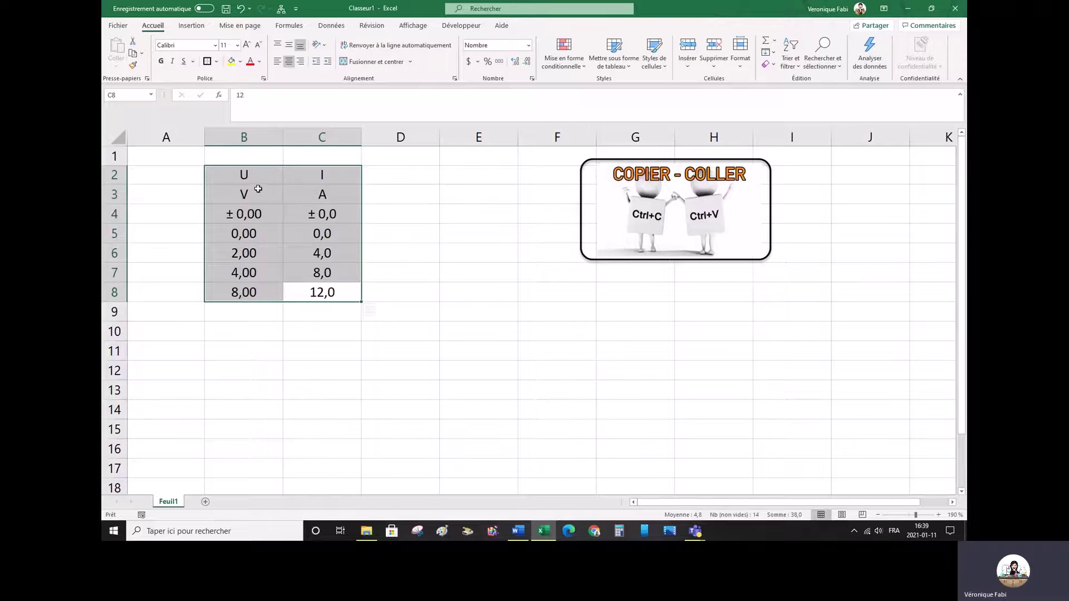
pyautogui.click(246, 174)
pyautogui.click(322, 174)
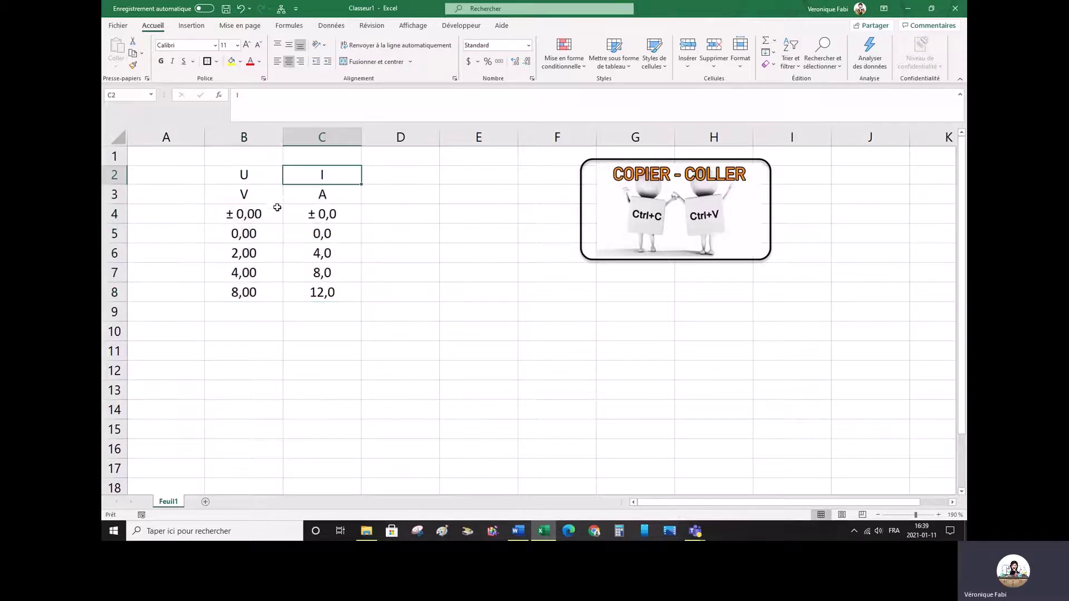
pyautogui.click(346, 296)
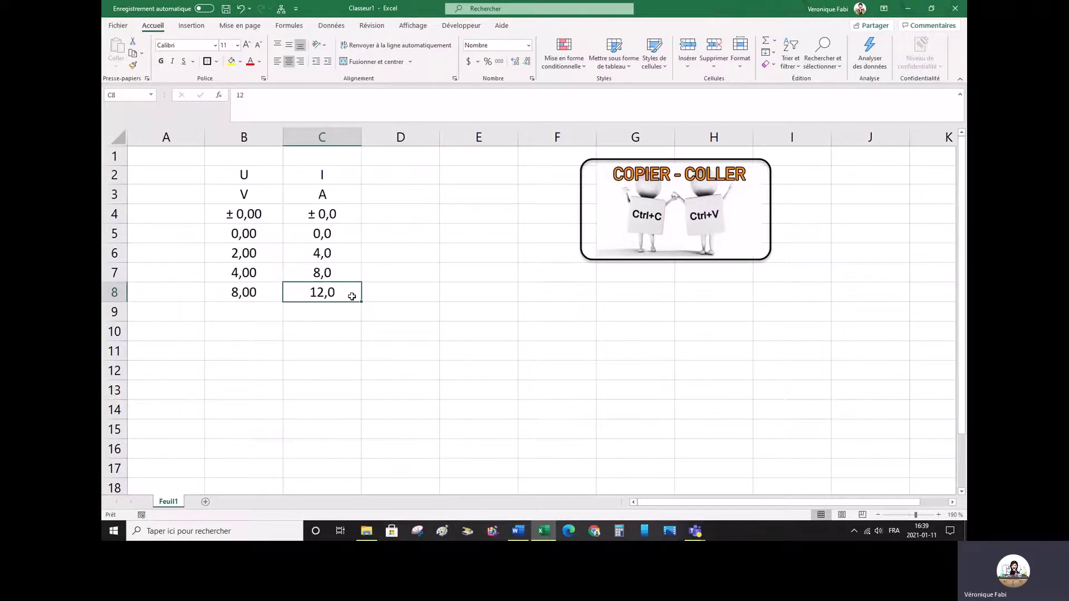
# - Apply all borders to the whole table, cells B2 to C8
pyautogui.moveTo(351, 296); pyautogui.dragTo(249, 170)
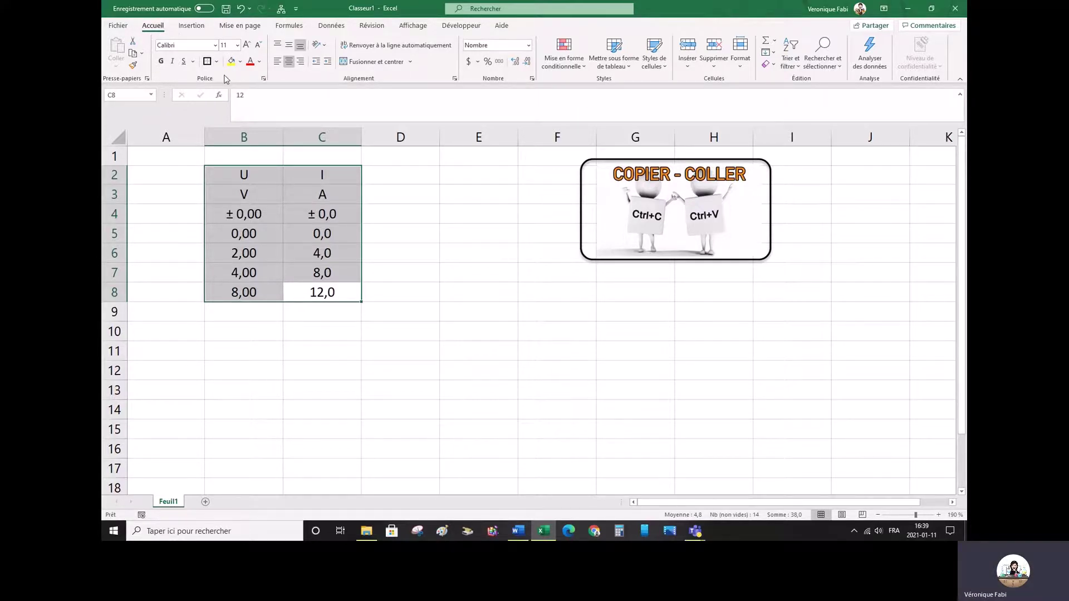
pyautogui.click(216, 61)
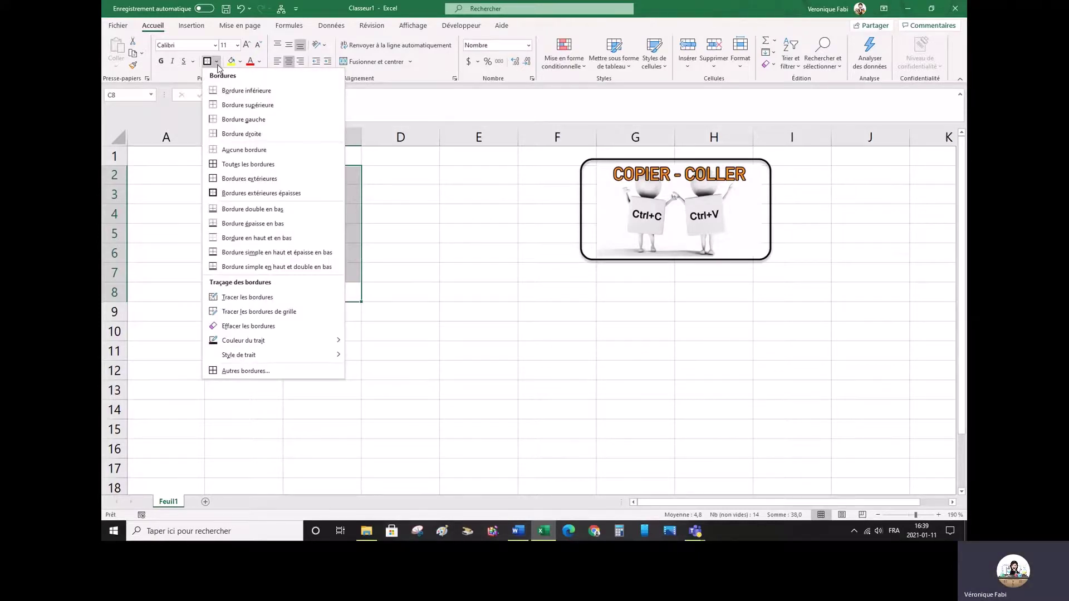
pyautogui.click(286, 167)
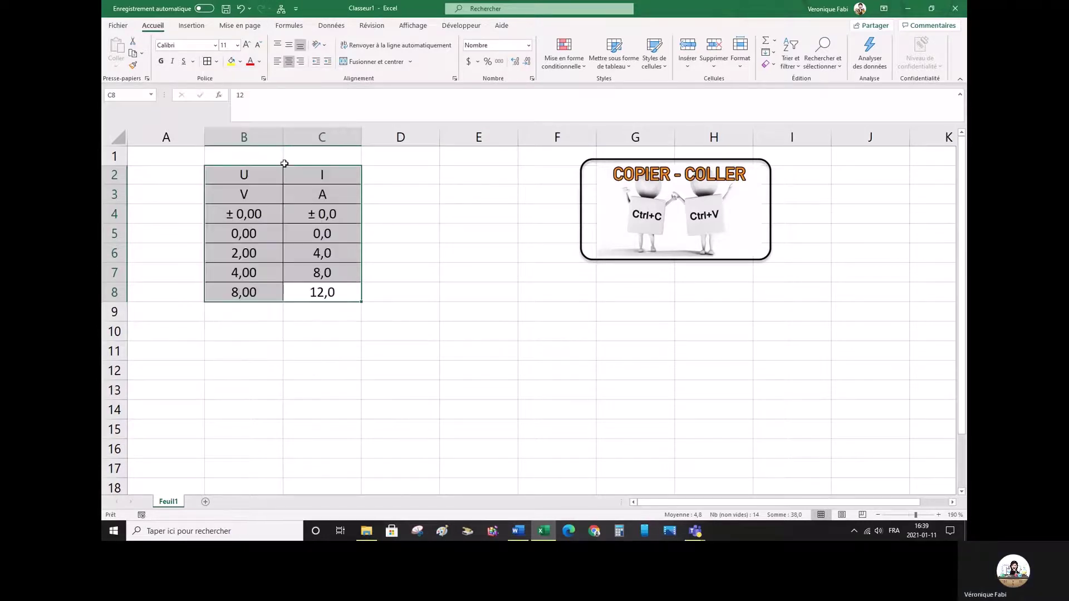
pyautogui.click(363, 333)
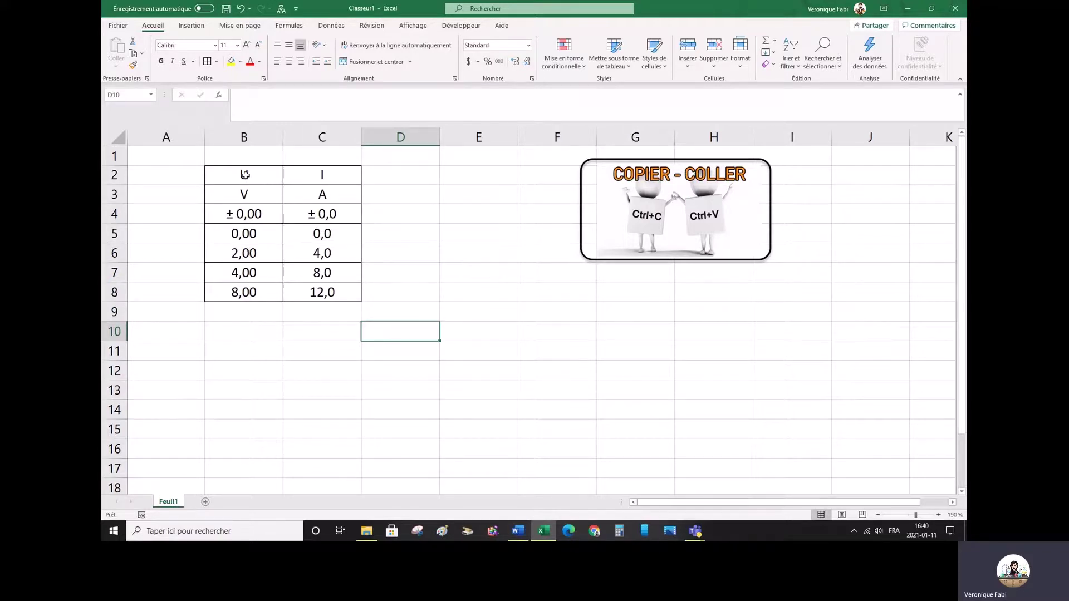
# - Apply a thick outside border around the heading block, cells B2 to C4
pyautogui.click(250, 174)
pyautogui.moveTo(265, 184); pyautogui.dragTo(325, 212)
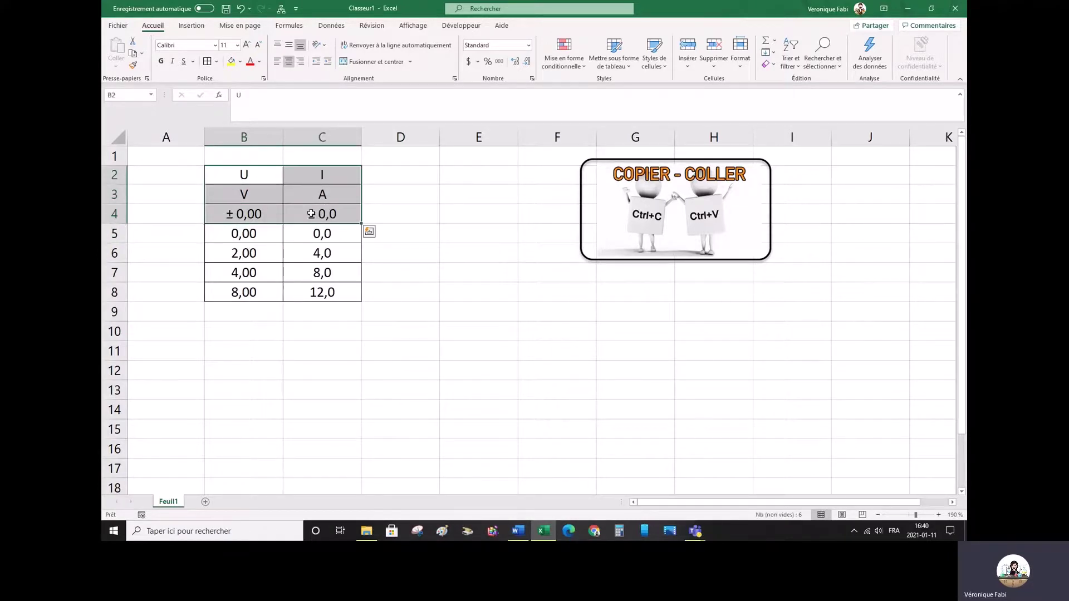
pyautogui.click(217, 63)
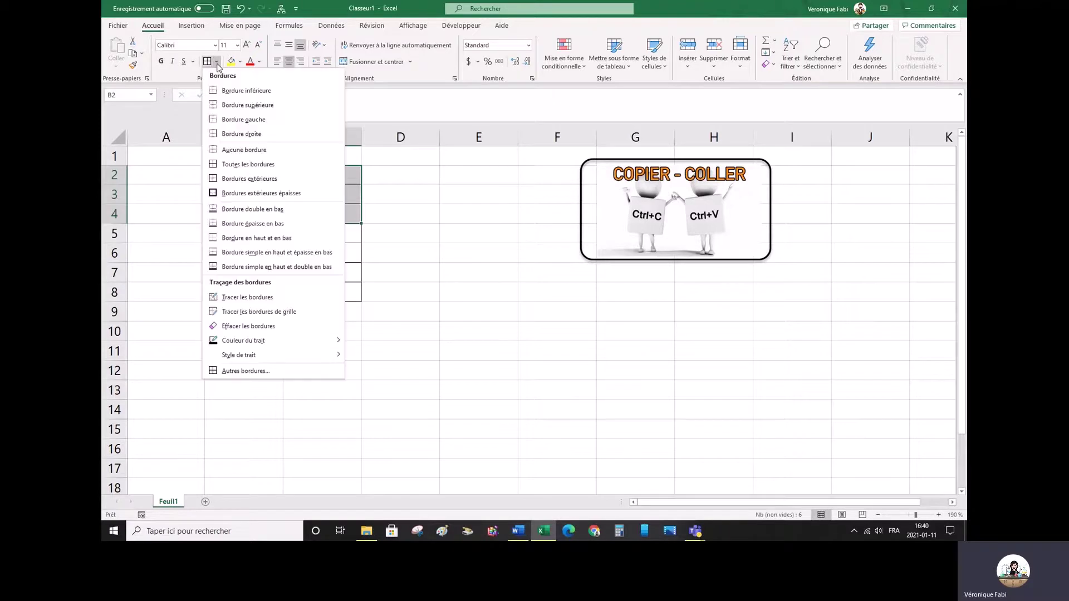
pyautogui.click(316, 192)
pyautogui.click(290, 176)
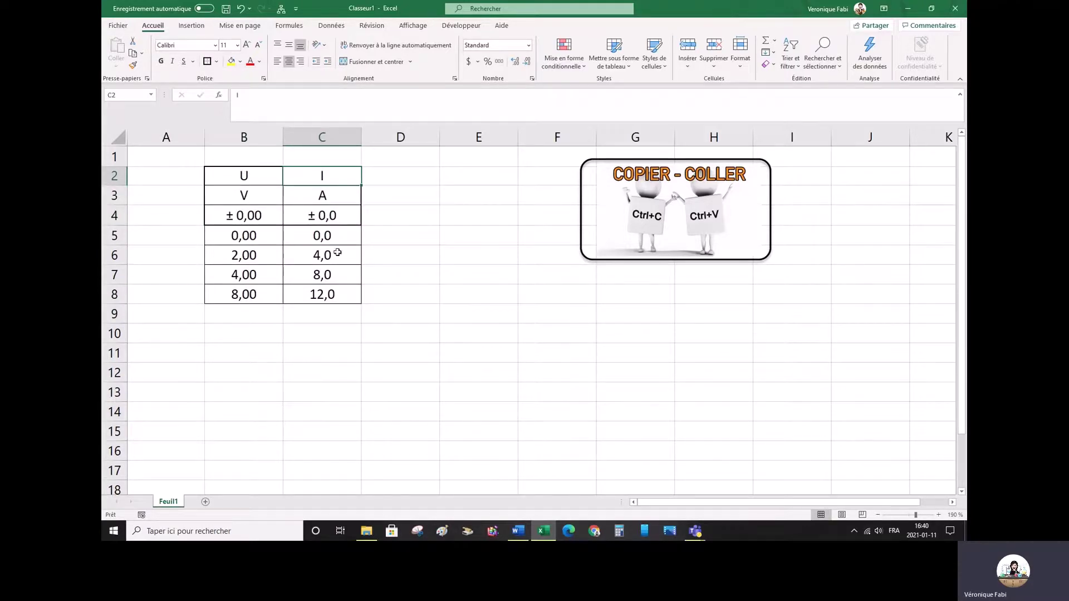
pyautogui.click(386, 268)
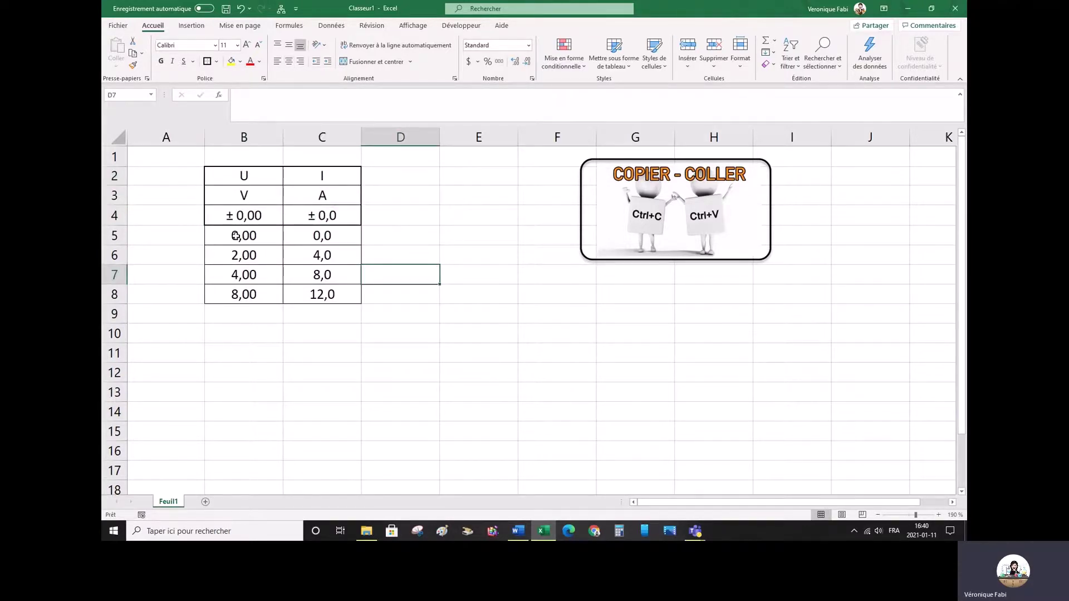
# - Apply a thick outside border around the measured values, cells B5 to C8
pyautogui.moveTo(238, 237); pyautogui.dragTo(347, 300)
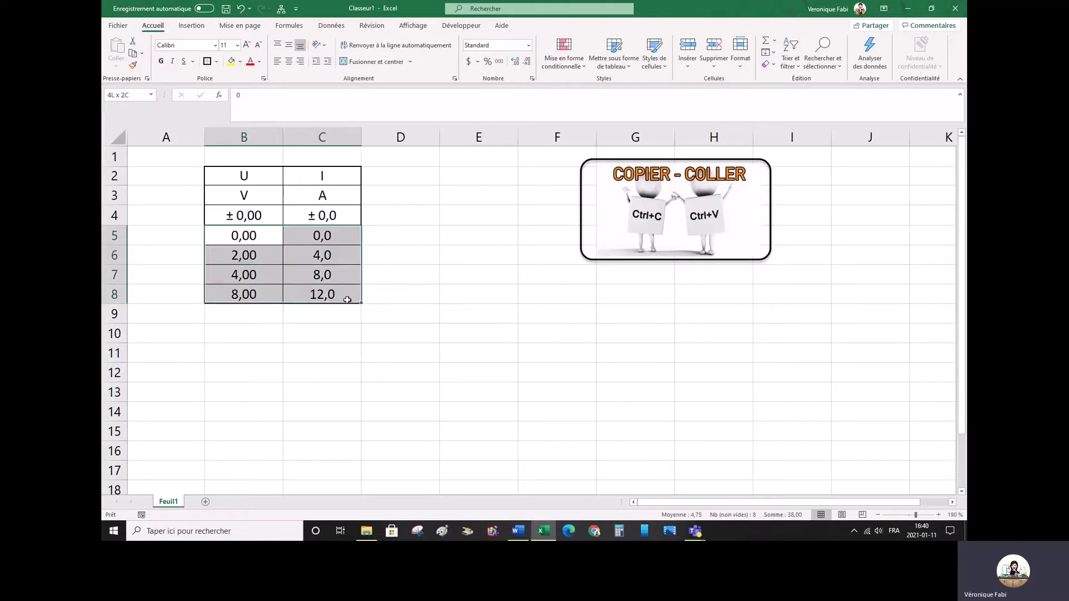
pyautogui.click(206, 61)
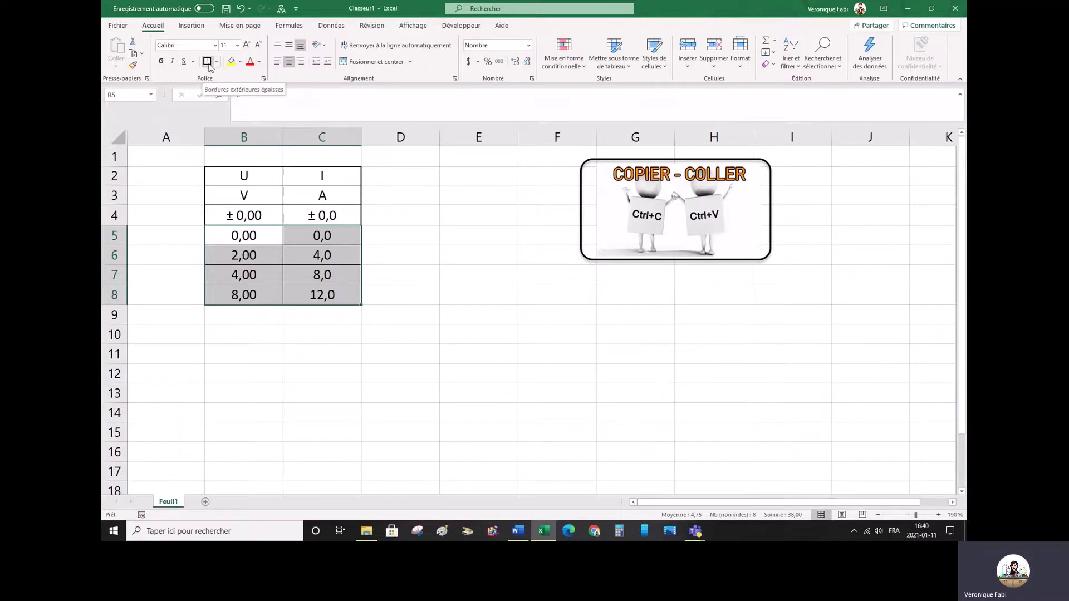
# - Give the selected block of measured values a thick outer border, then deselect it by moving to an empty cell below the table
pyautogui.click(207, 63)
pyautogui.click(395, 432)
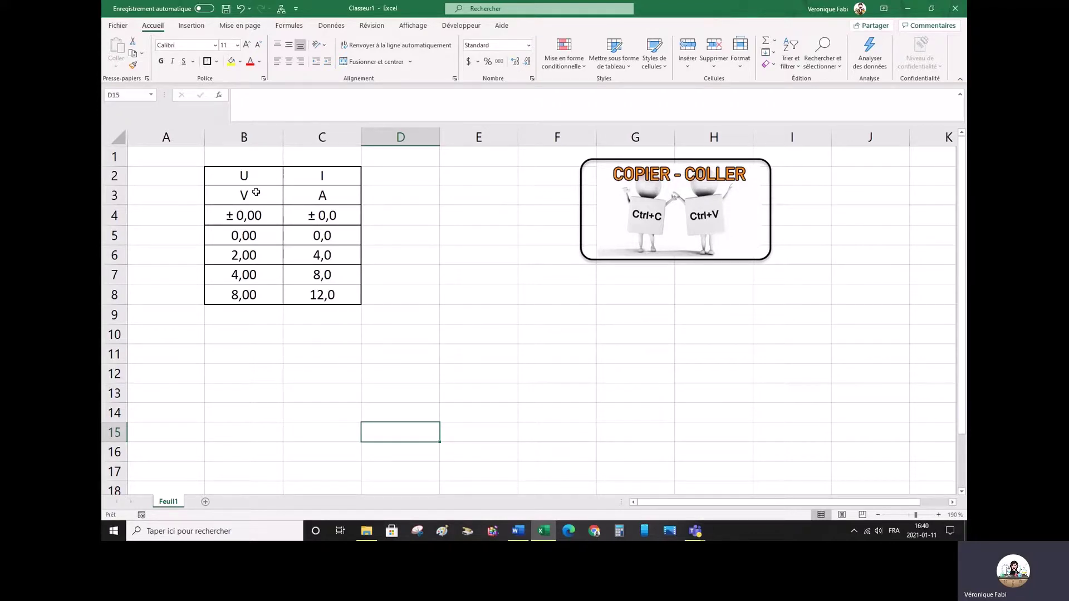
# - Copy the whole table, cells B2 to C8, and paste it into the Word document Document1 below the "Tableau 1" title
pyautogui.moveTo(244, 180); pyautogui.dragTo(340, 303)
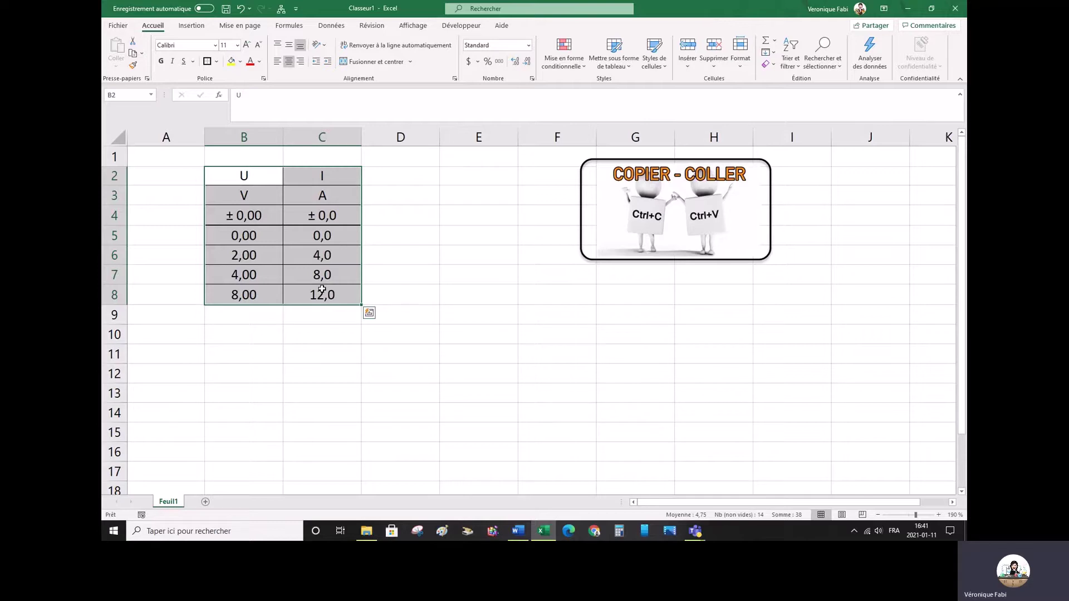
pyautogui.hotkey('ctrl', 'c')
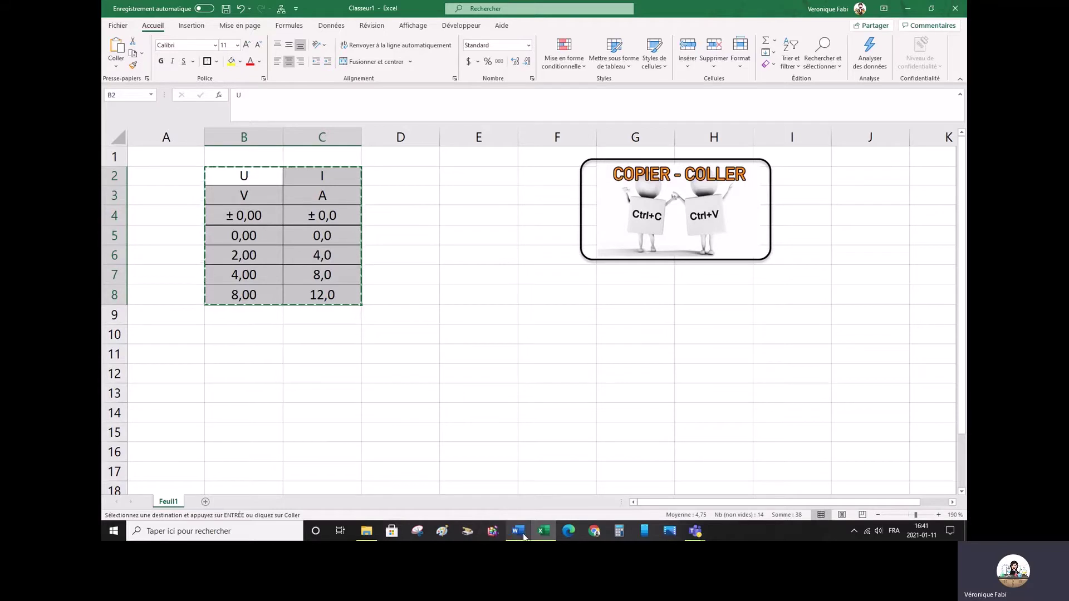
pyautogui.moveTo(523, 536)
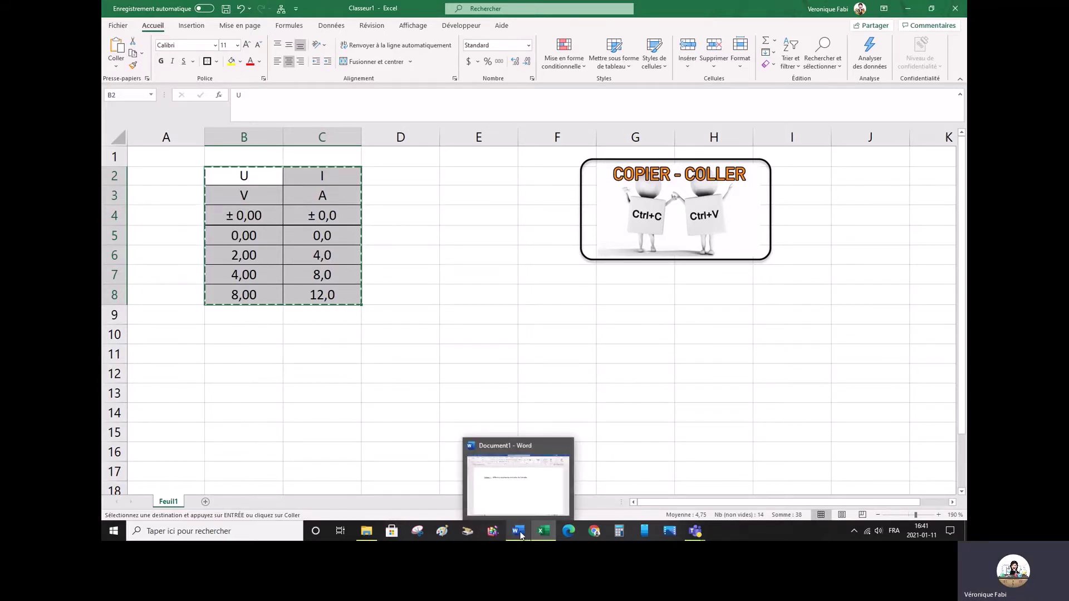
pyautogui.click(519, 536)
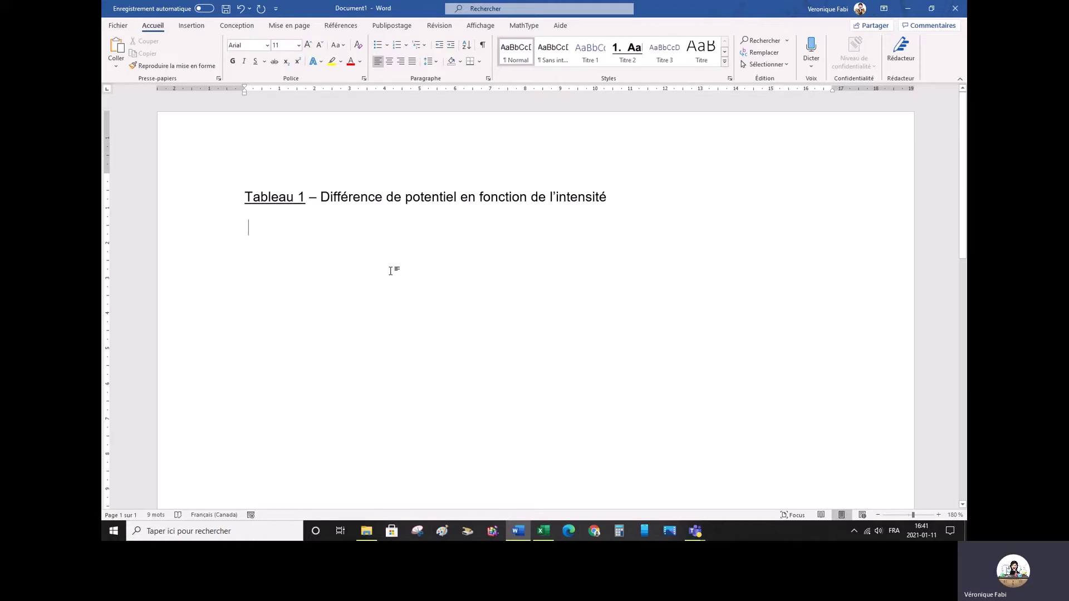
pyautogui.hotkey('ctrl', 'v')
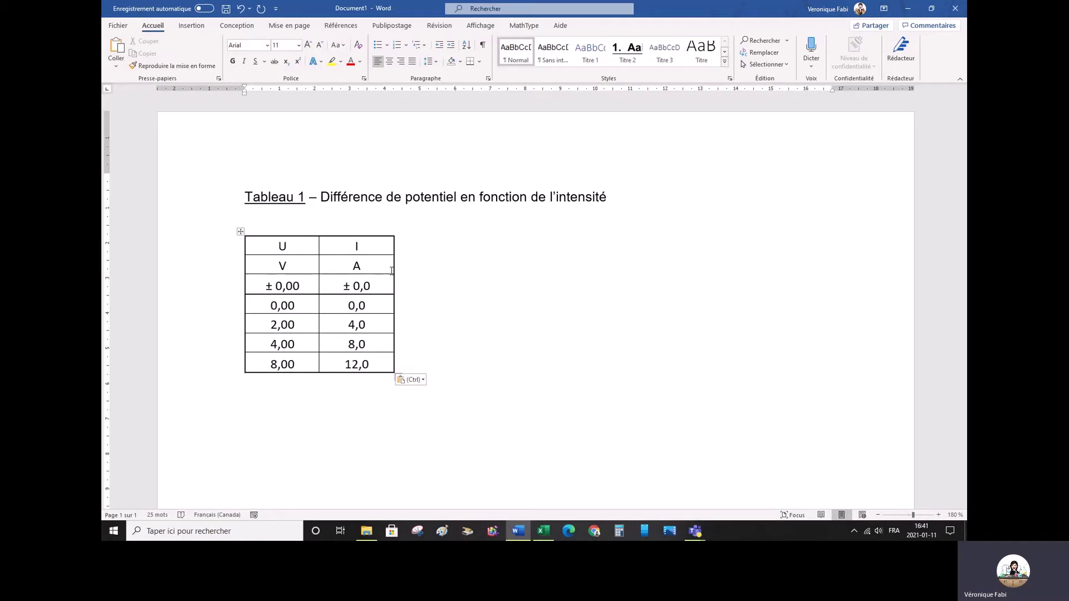
pyautogui.press('Escape')
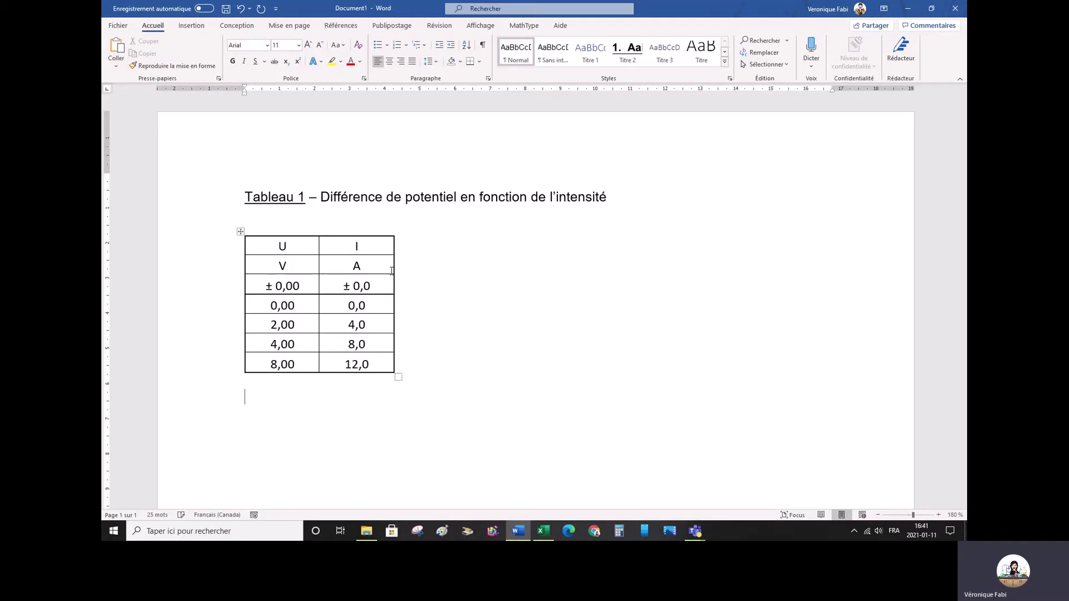